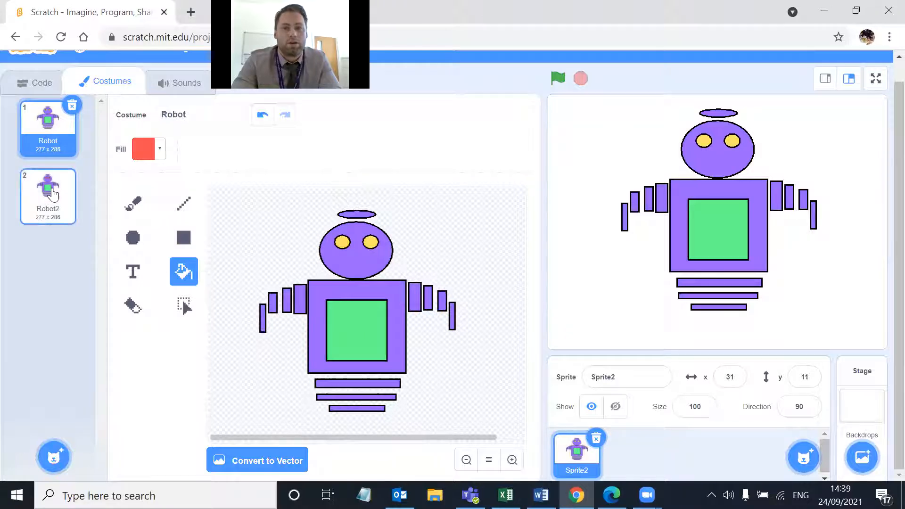
# Compare the Robot and Robot2 costumes by switching back and forth between them
pyautogui.click(54, 193)
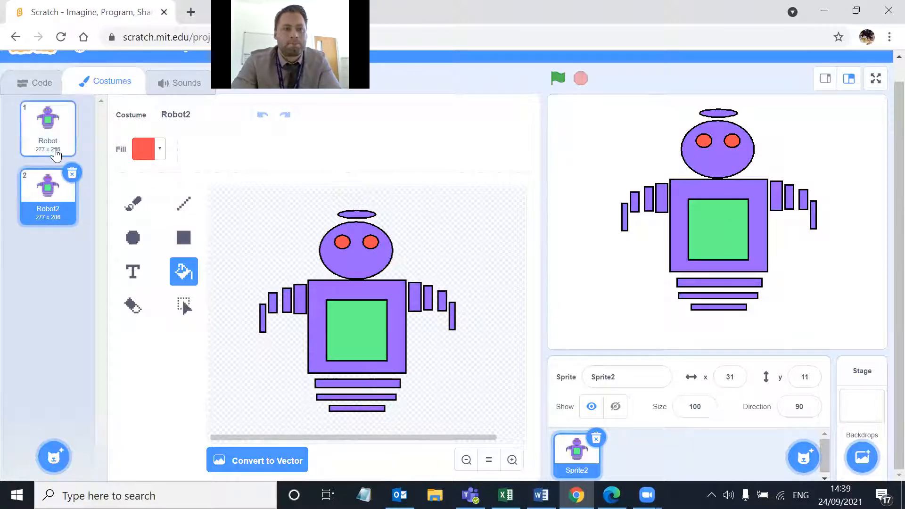
pyautogui.click(55, 145)
pyautogui.click(45, 212)
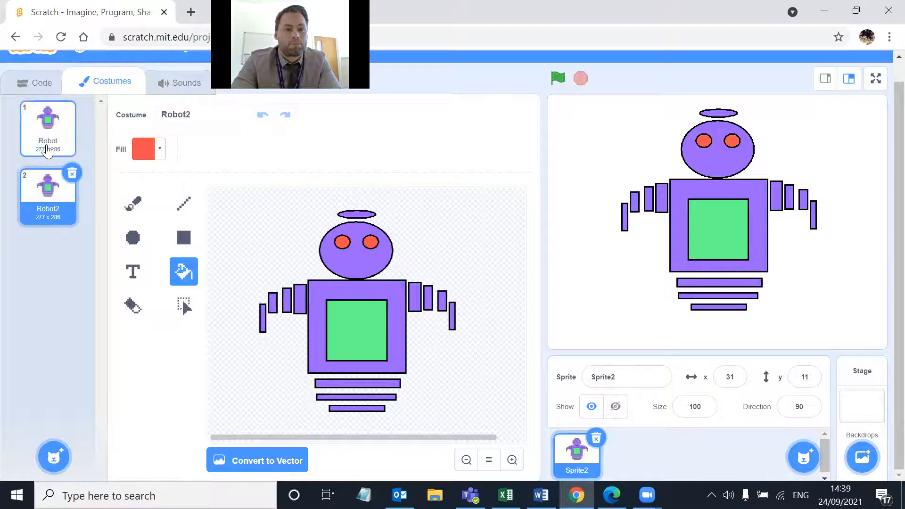
pyautogui.click(48, 135)
pyautogui.click(47, 191)
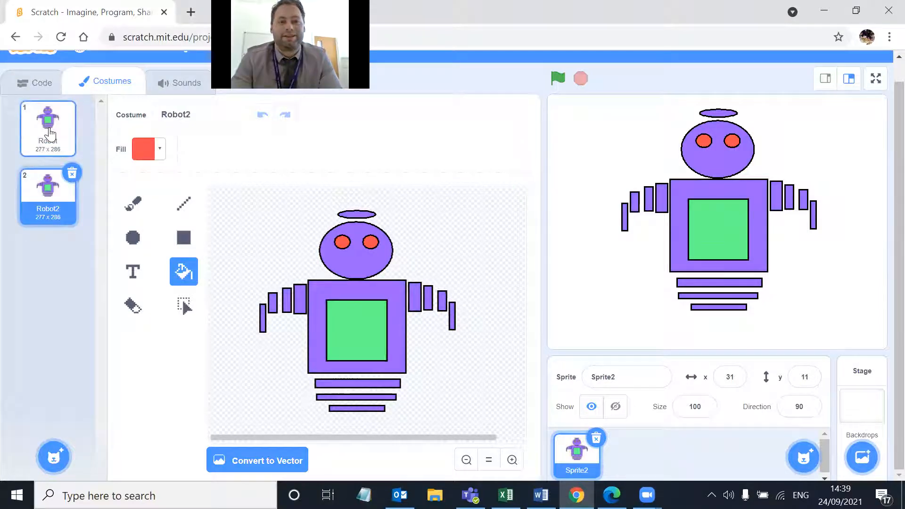
pyautogui.click(45, 121)
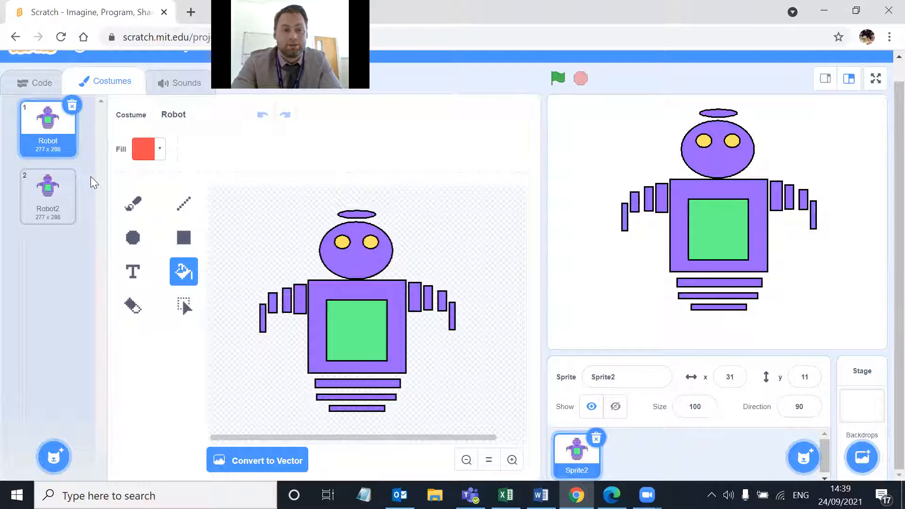
pyautogui.click(54, 215)
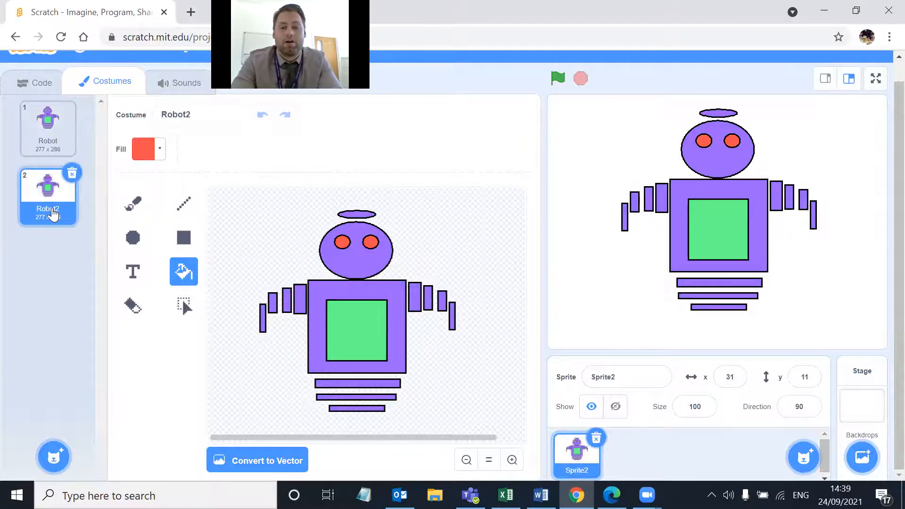
pyautogui.click(45, 151)
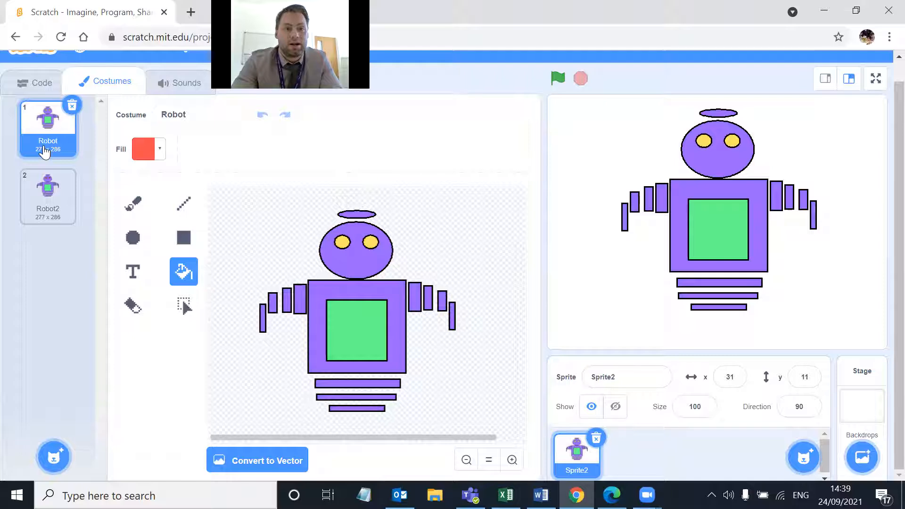
# Start a script with a "when this sprite clicked" block followed by "switch costume to Robot2"
pyautogui.click(44, 93)
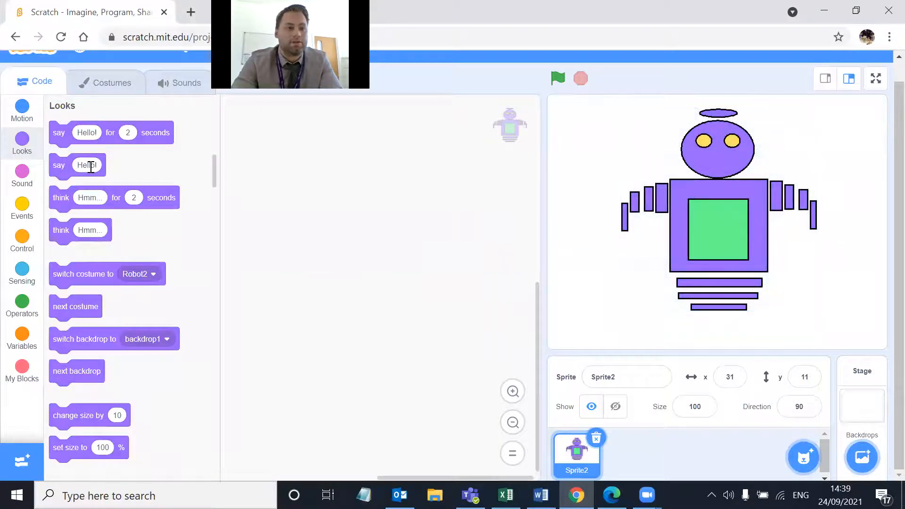
pyautogui.click(126, 78)
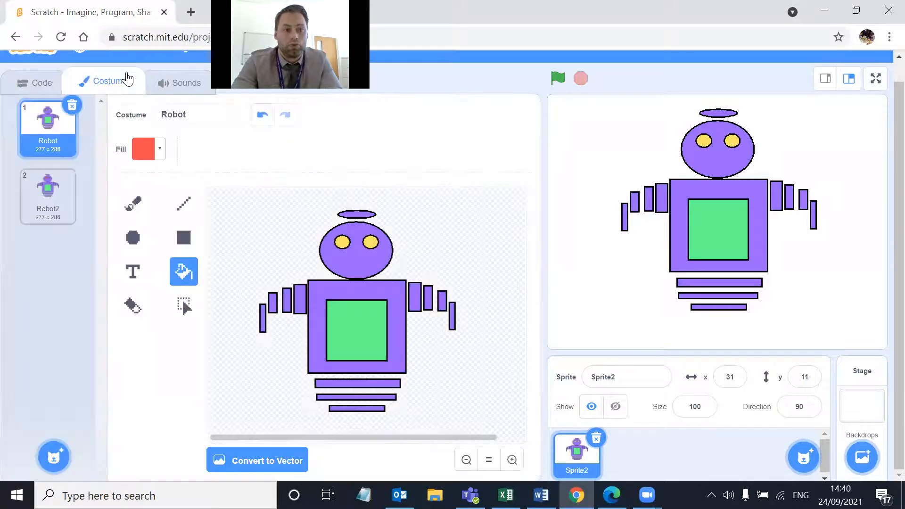
pyautogui.click(33, 78)
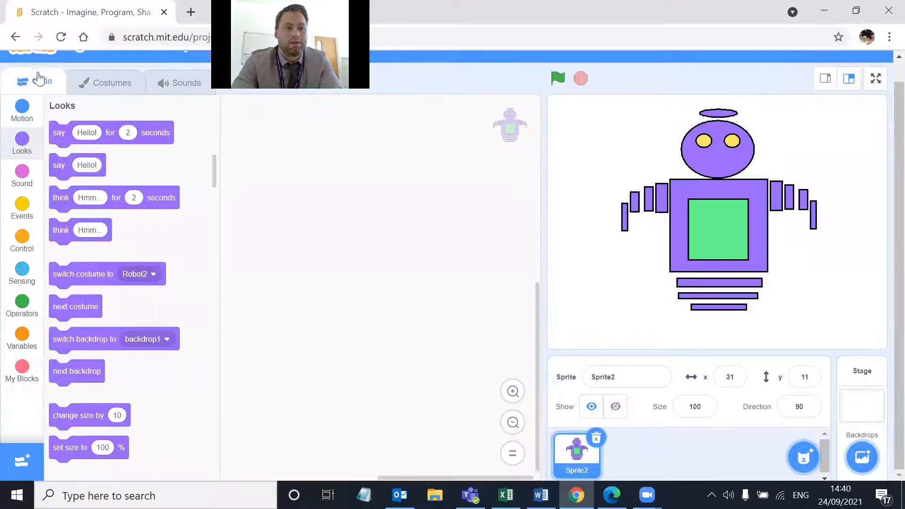
pyautogui.click(21, 218)
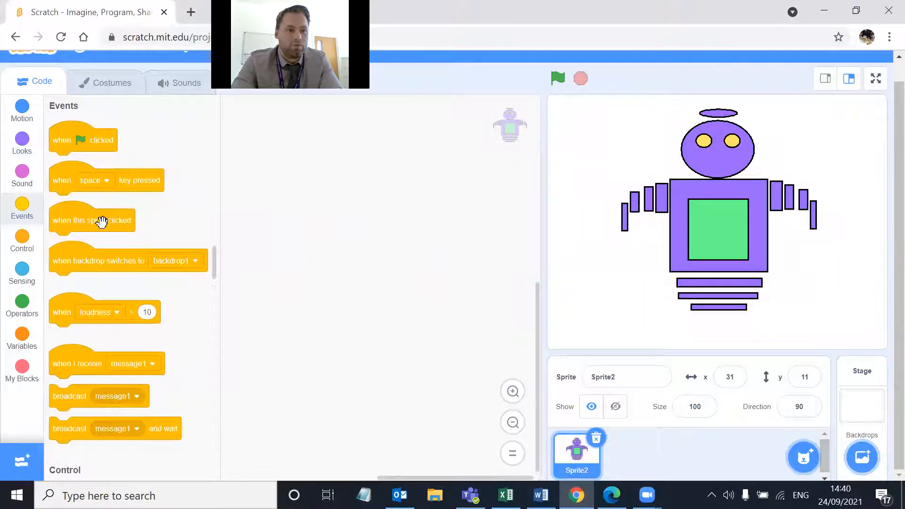
pyautogui.moveTo(122, 220); pyautogui.dragTo(356, 185)
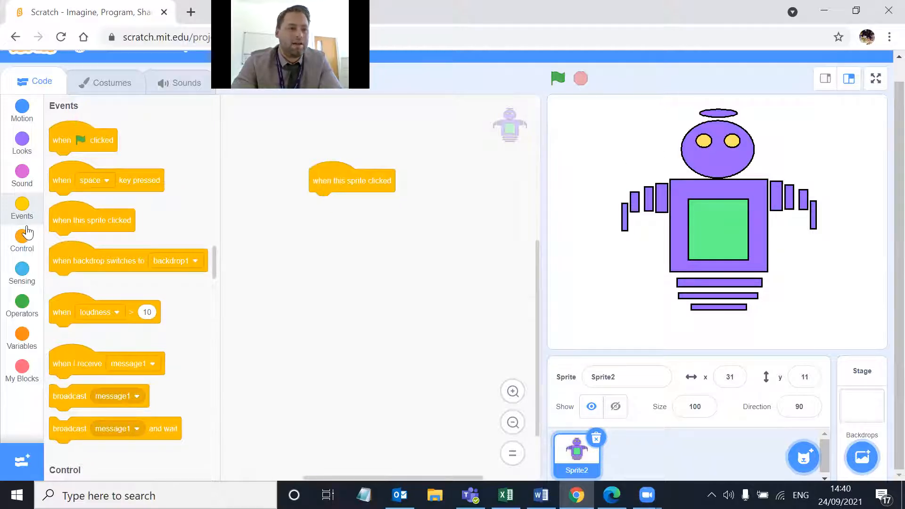
pyautogui.click(31, 151)
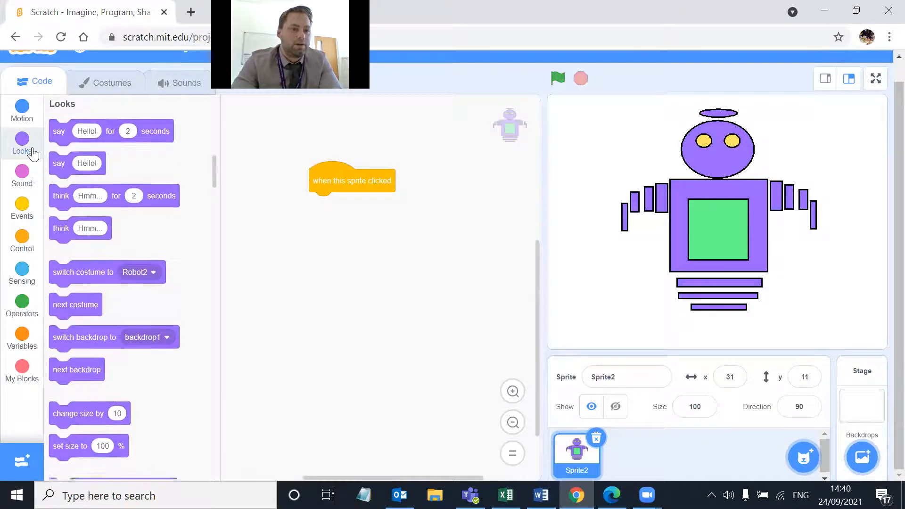
pyautogui.moveTo(101, 282); pyautogui.dragTo(362, 207)
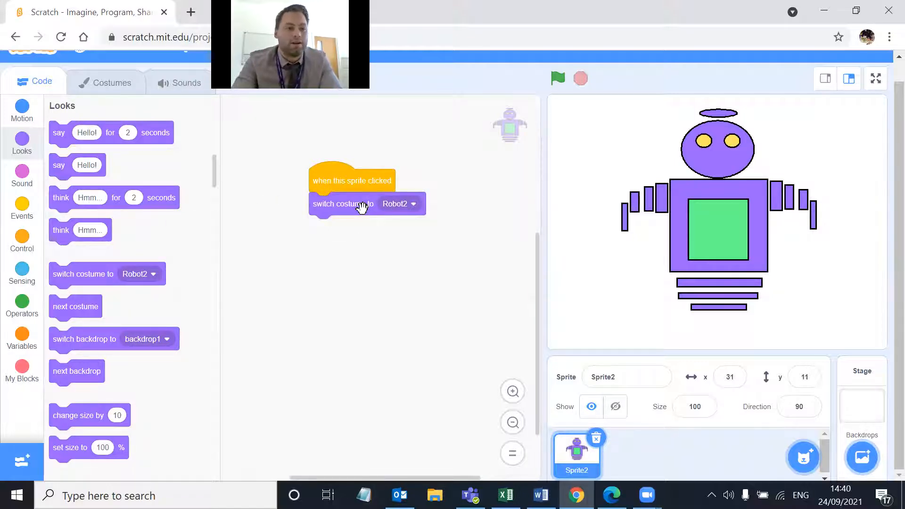
# Extend the script with a 2-second wait and a block that switches the costume to Robot
pyautogui.click(28, 238)
pyautogui.moveTo(92, 132); pyautogui.dragTo(352, 227)
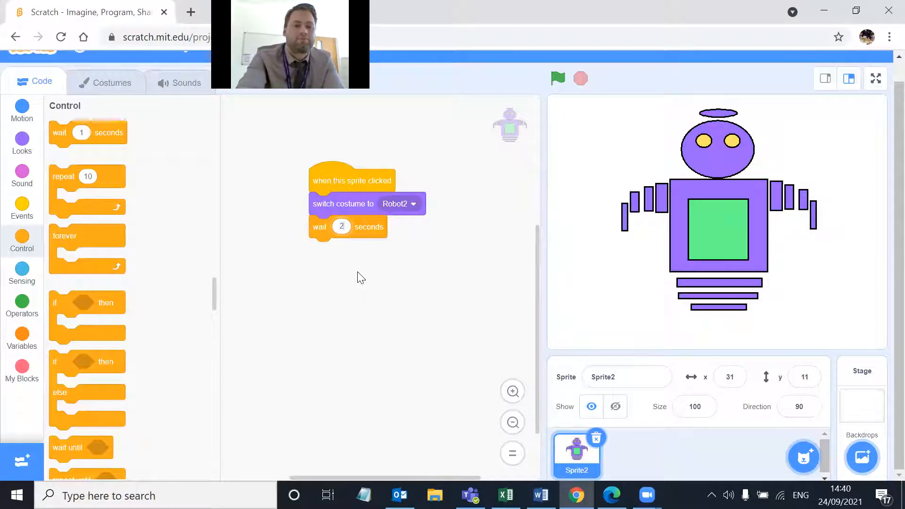
pyautogui.click(24, 144)
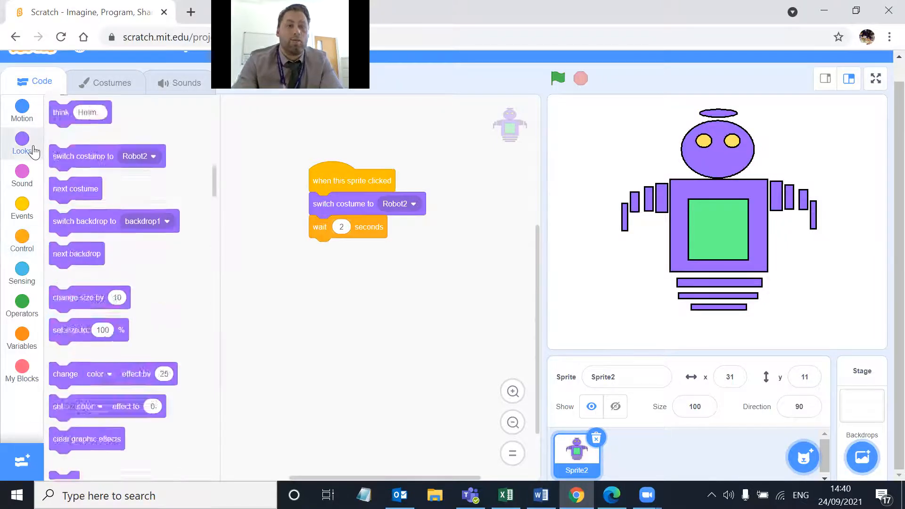
pyautogui.moveTo(118, 277); pyautogui.dragTo(355, 260)
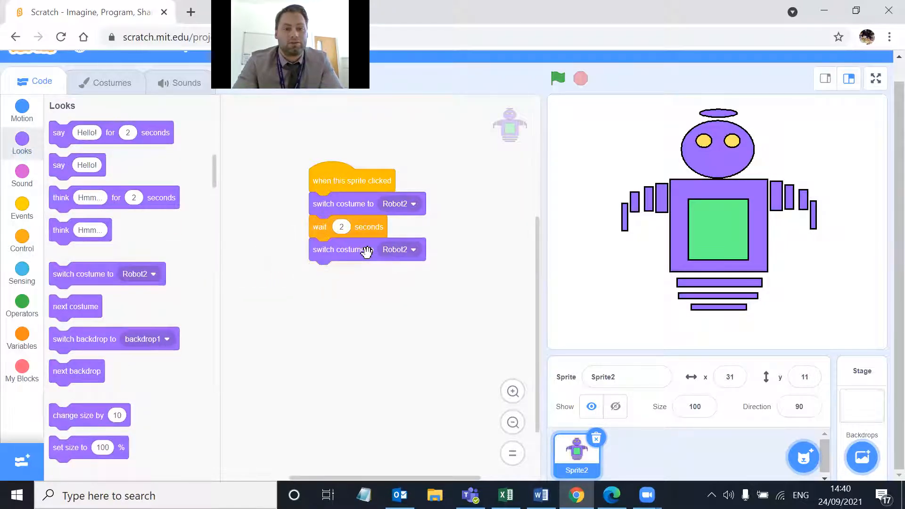
pyautogui.click(408, 247)
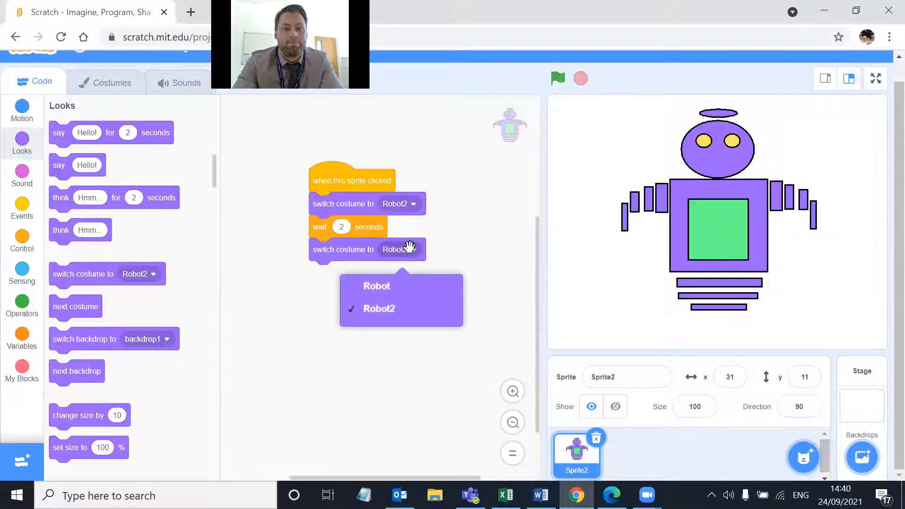
pyautogui.click(384, 279)
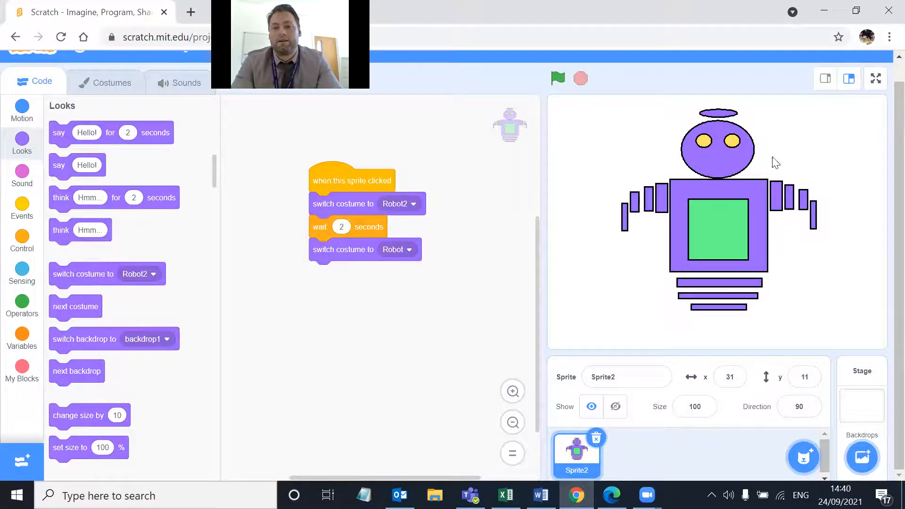
# Test the robot's click script twice with the stage in full screen, then return to the editor
pyautogui.click(875, 72)
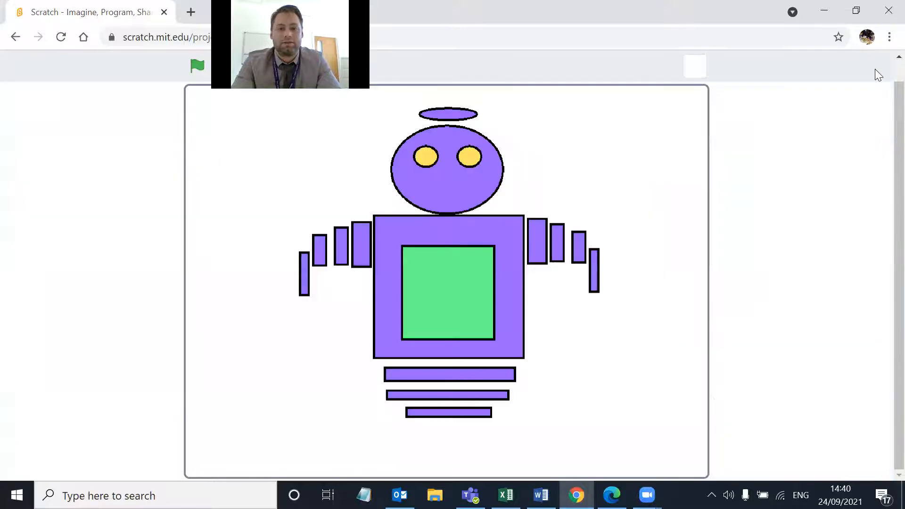
pyautogui.click(440, 182)
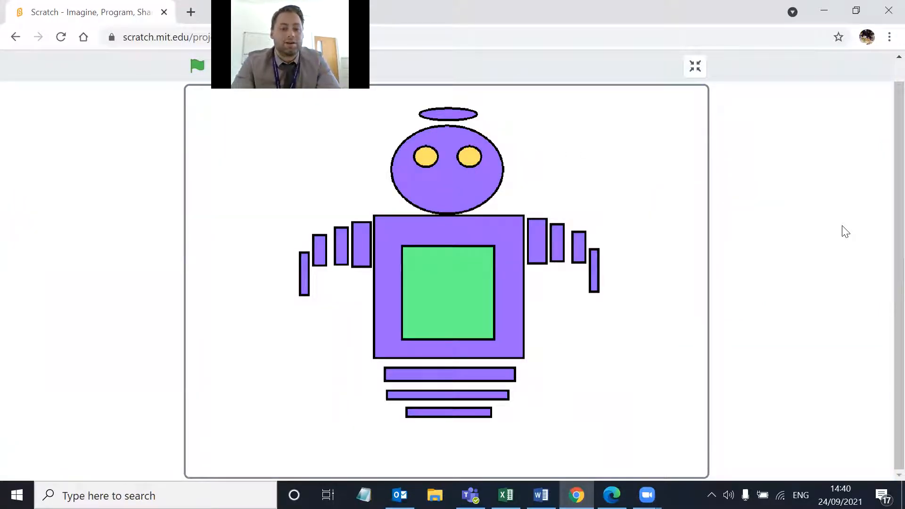
pyautogui.click(465, 187)
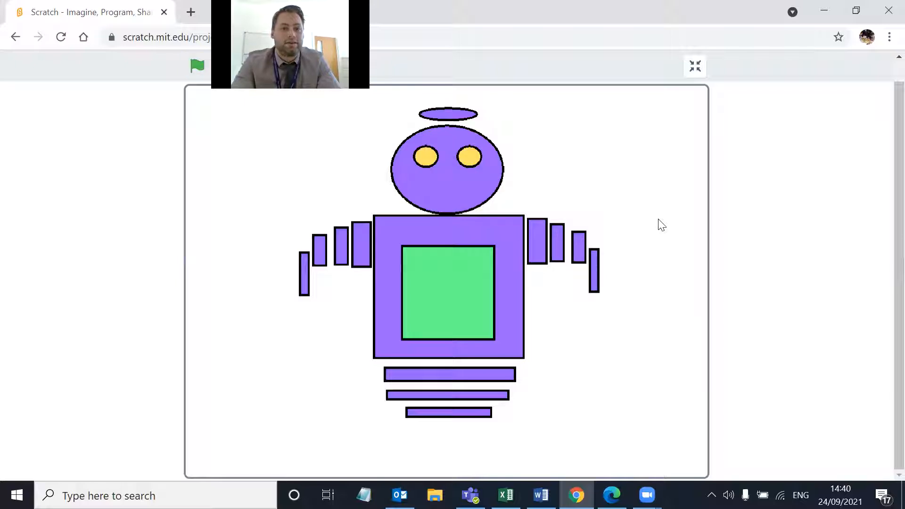
pyautogui.click(696, 67)
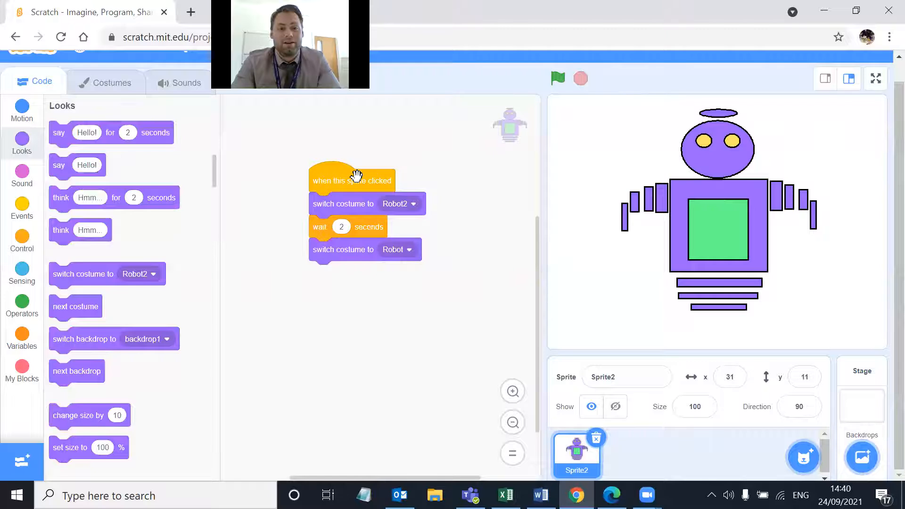
# Move the script toward the upper-left of the coding area and run it from the robot on the stage
pyautogui.moveTo(330, 156); pyautogui.dragTo(273, 112)
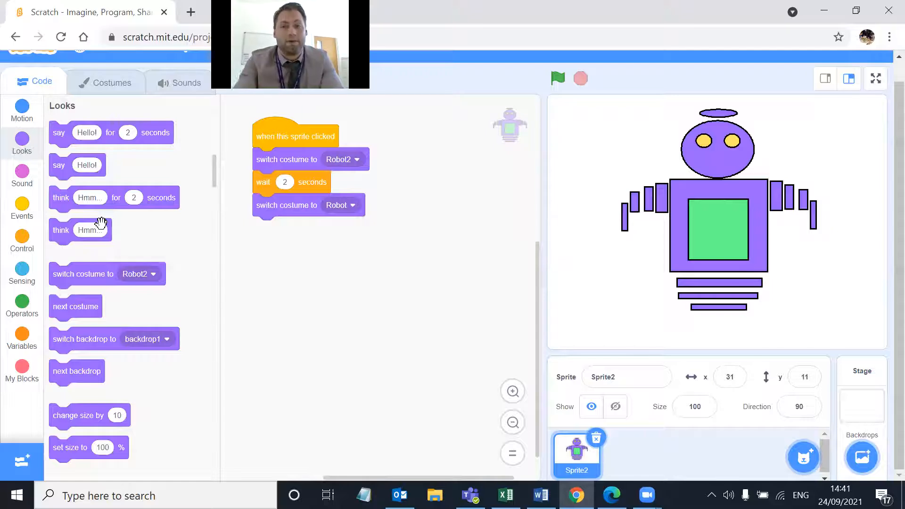
pyautogui.click(715, 229)
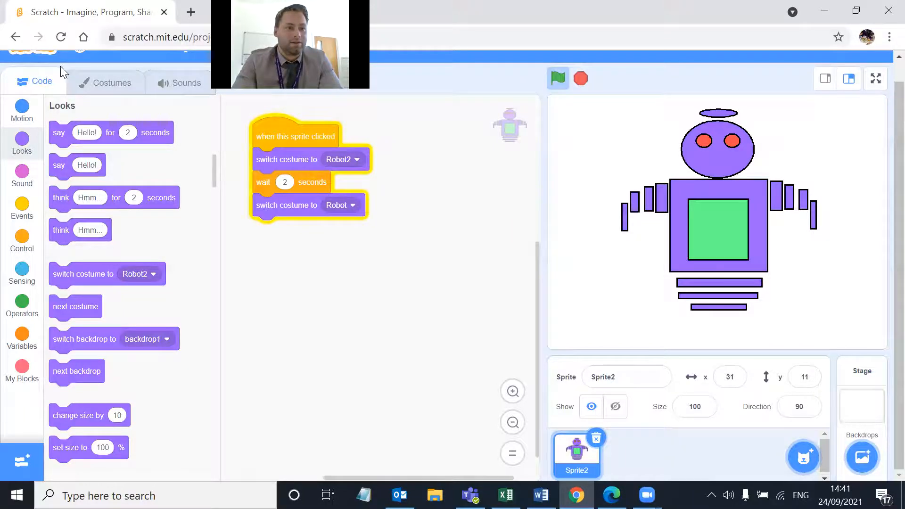
# Duplicate the Robot costume and place the copy third in the costume order, after Robot2
pyautogui.click(95, 81)
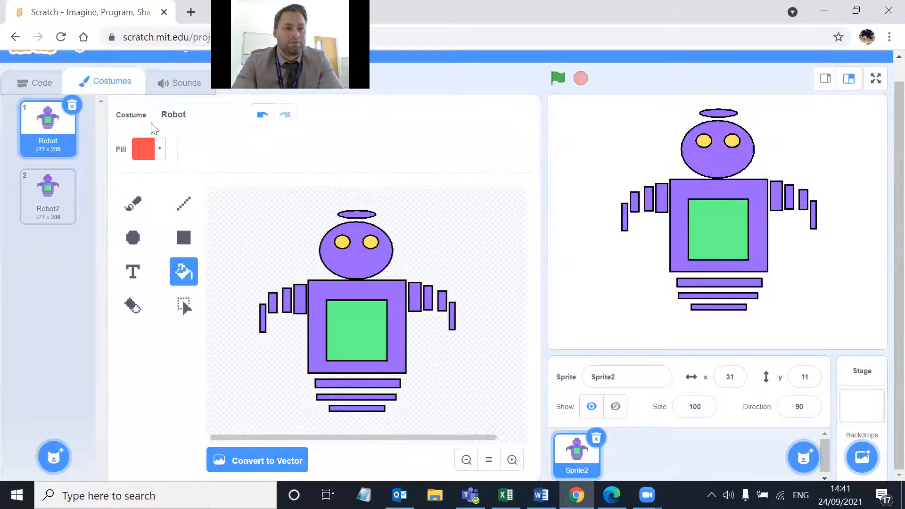
pyautogui.click(53, 214)
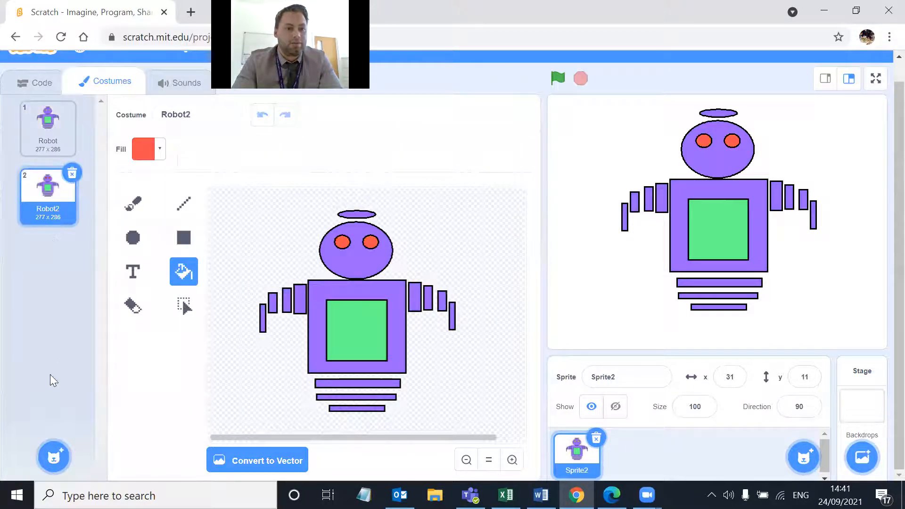
pyautogui.rightClick(61, 198)
pyautogui.click(57, 145)
pyautogui.rightClick(57, 146)
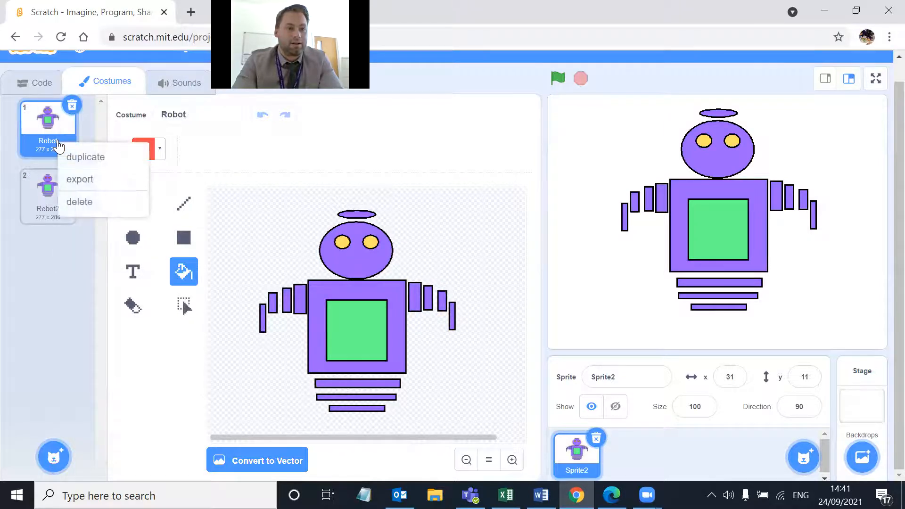
pyautogui.click(80, 157)
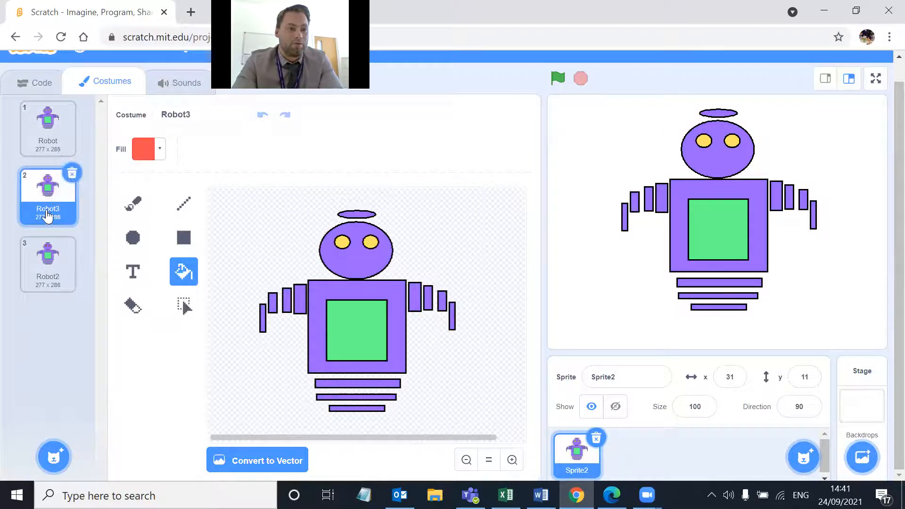
pyautogui.moveTo(47, 198); pyautogui.dragTo(47, 299)
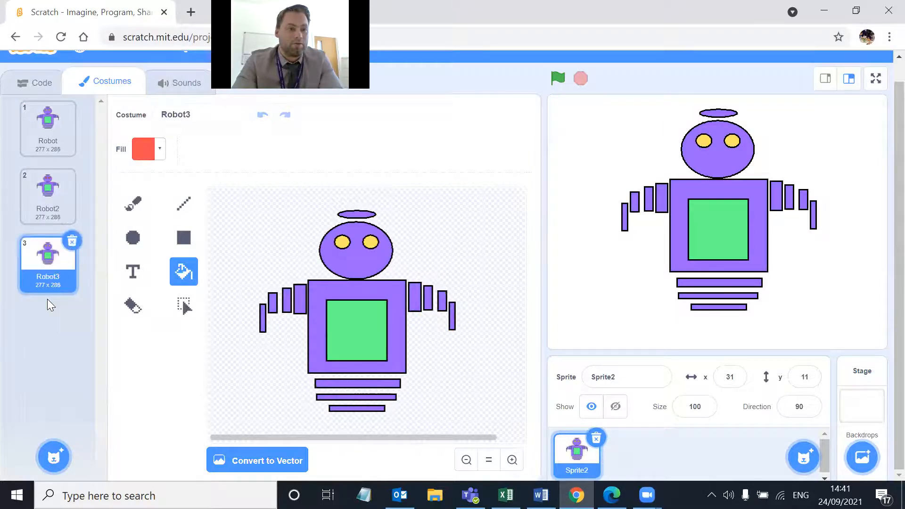
# Fill the chest square of the duplicated robot costume with red and convert the costume to vector
pyautogui.click(339, 304)
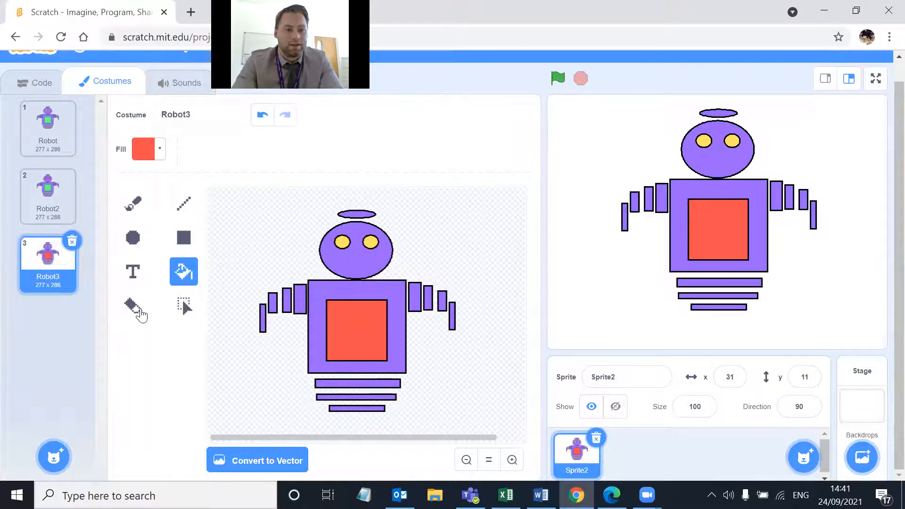
pyautogui.click(249, 454)
# Select the whole robot drawing in the third costume and move it slightly upward on the canvas
pyautogui.click(133, 214)
pyautogui.click(345, 334)
pyautogui.moveTo(358, 324); pyautogui.dragTo(363, 308)
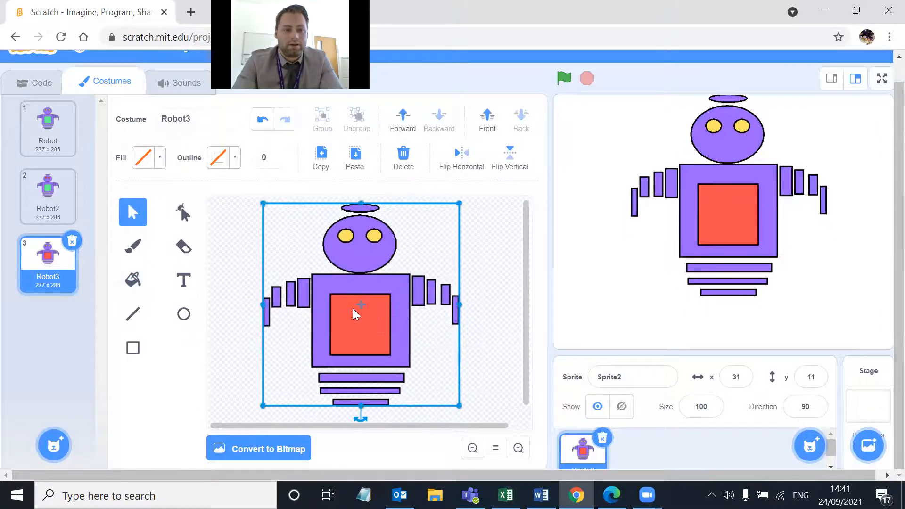
# Draw a circle over the robot's chest square in Robot3, filled with light red at color 1, saturation 60 and brightness 100
pyautogui.click(133, 281)
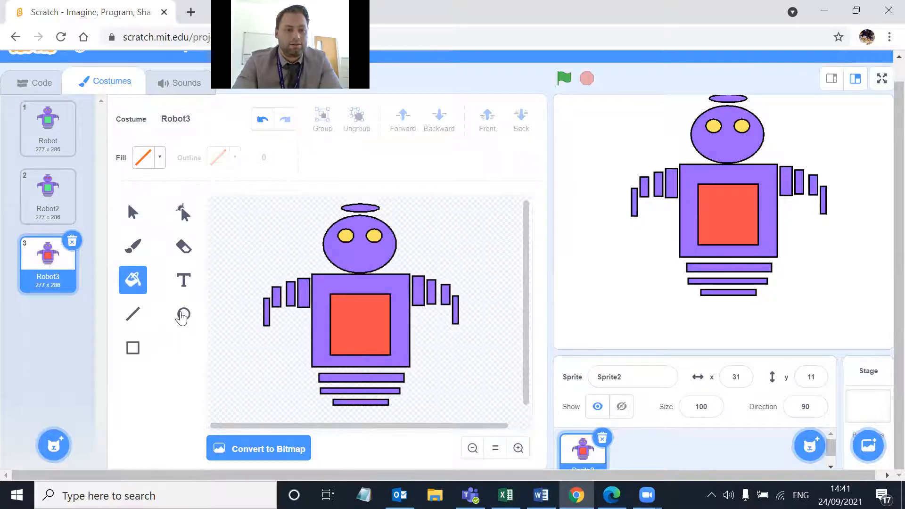
pyautogui.click(183, 313)
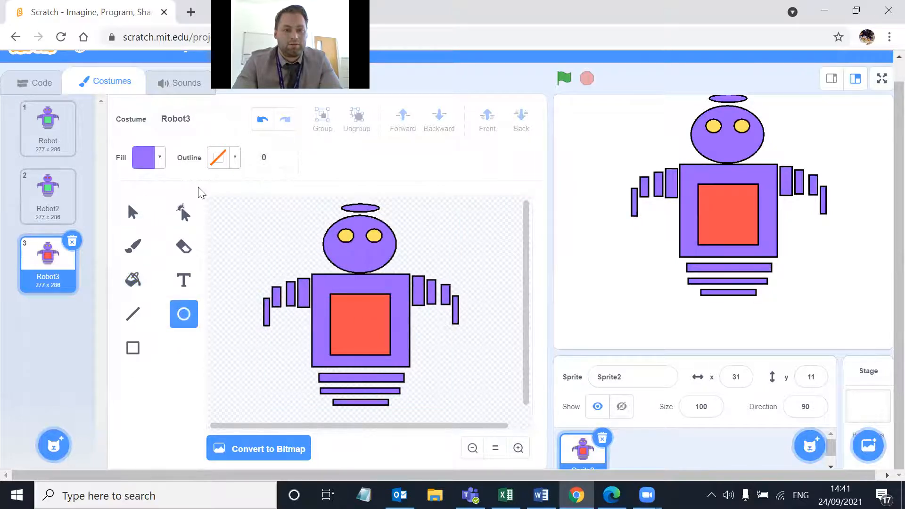
pyautogui.click(153, 162)
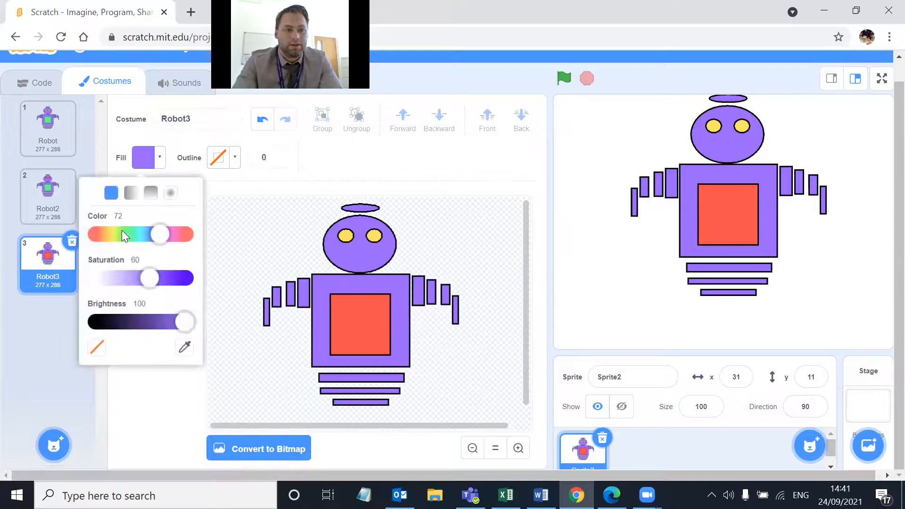
pyautogui.click(99, 234)
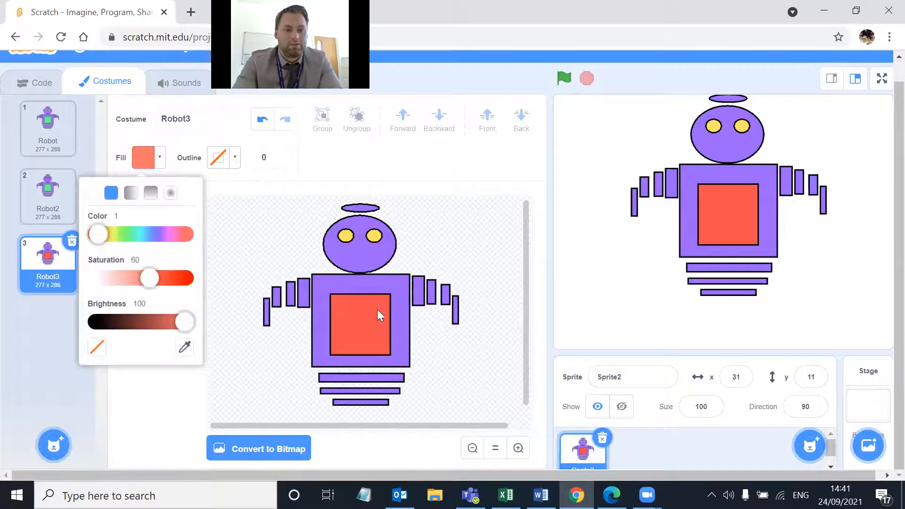
pyautogui.click(327, 289)
pyautogui.moveTo(318, 286); pyautogui.dragTo(400, 367)
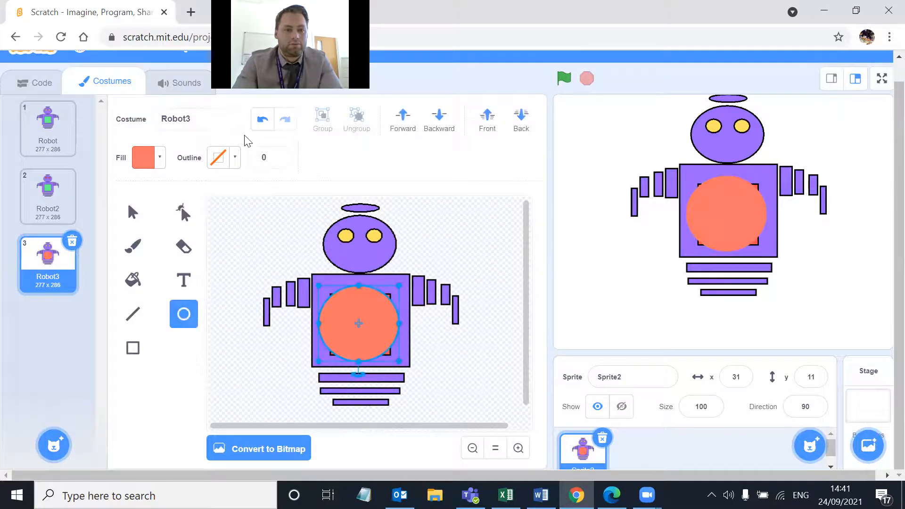
# Give the chest circle a black outline of width 1 by setting the outline brightness to 0, and deselect it
pyautogui.click(236, 158)
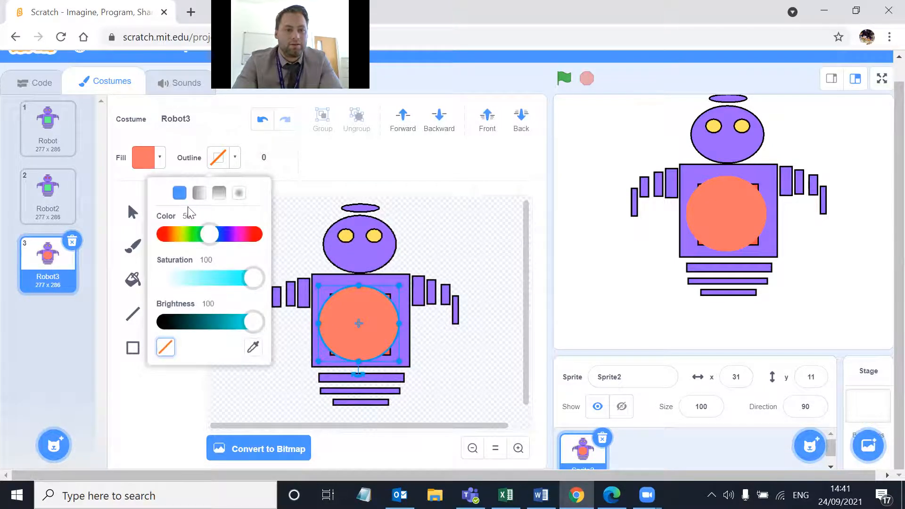
pyautogui.click(166, 324)
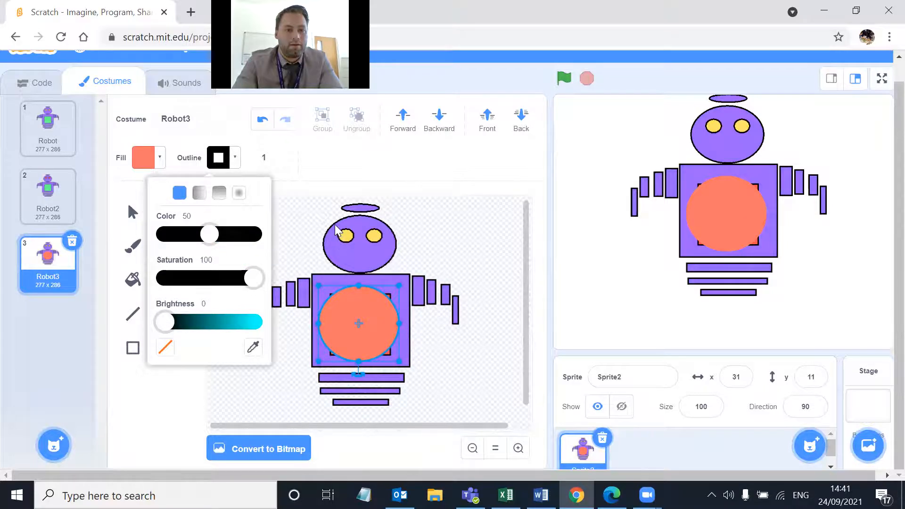
pyautogui.click(360, 175)
pyautogui.click(368, 323)
pyautogui.click(428, 282)
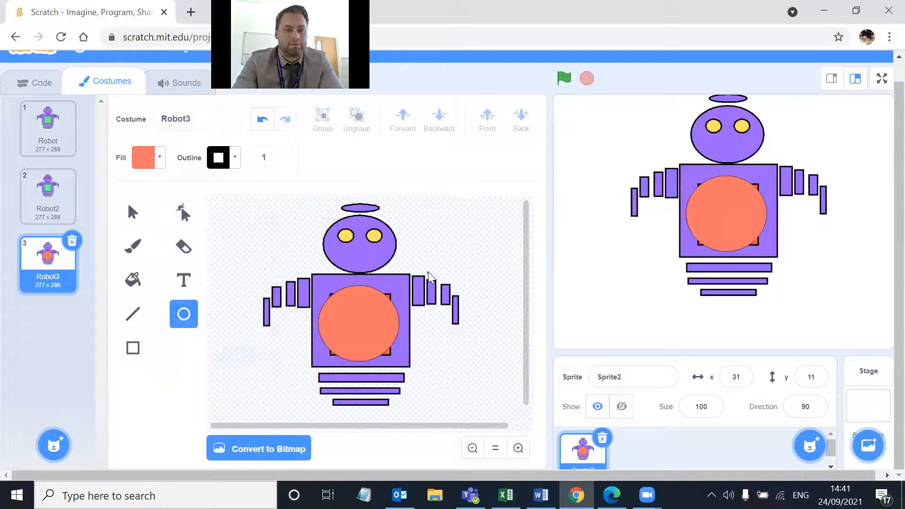
pyautogui.click(364, 332)
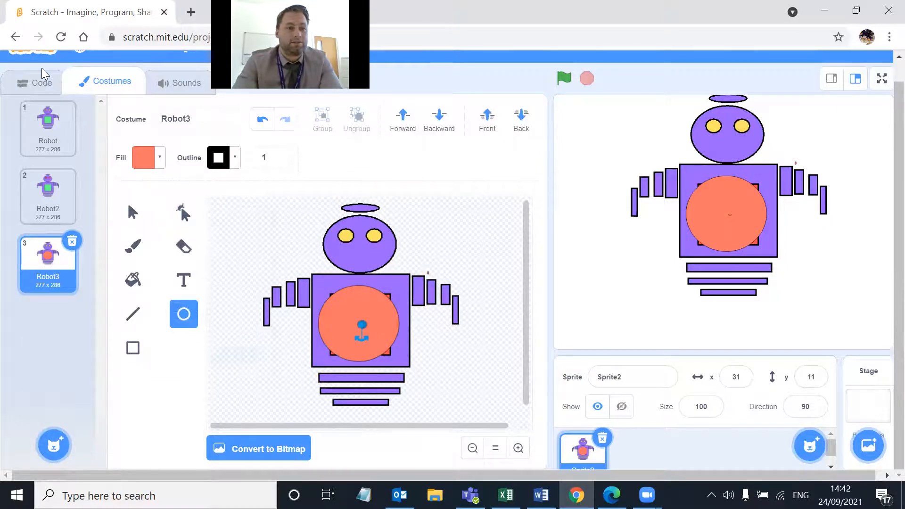
# Return to the code and place a "when space key pressed" block below the existing sprite-clicked script
pyautogui.click(38, 84)
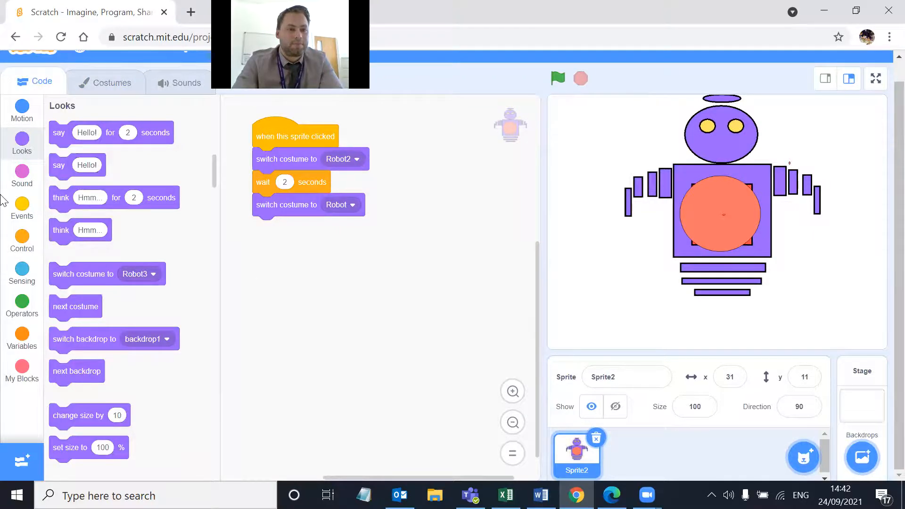
pyautogui.click(21, 207)
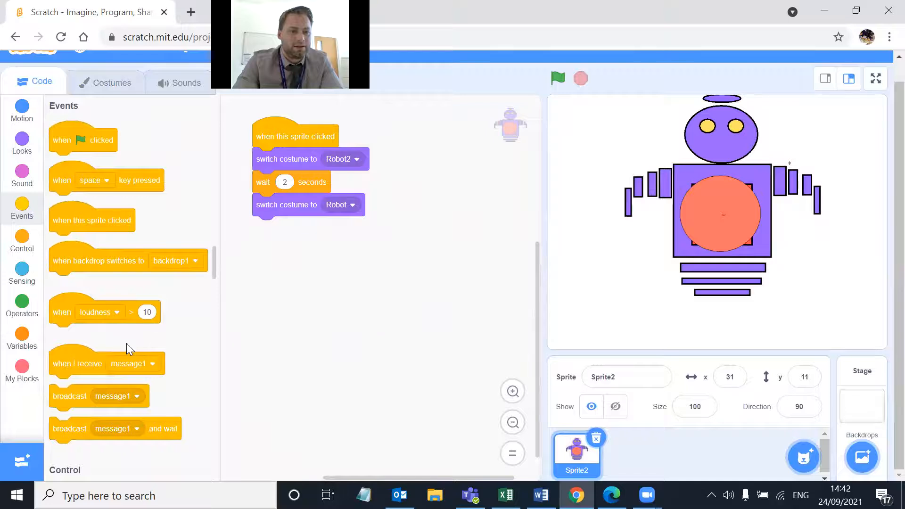
pyautogui.click(122, 308)
pyautogui.click(103, 285)
pyautogui.click(103, 184)
pyautogui.moveTo(121, 178); pyautogui.dragTo(408, 279)
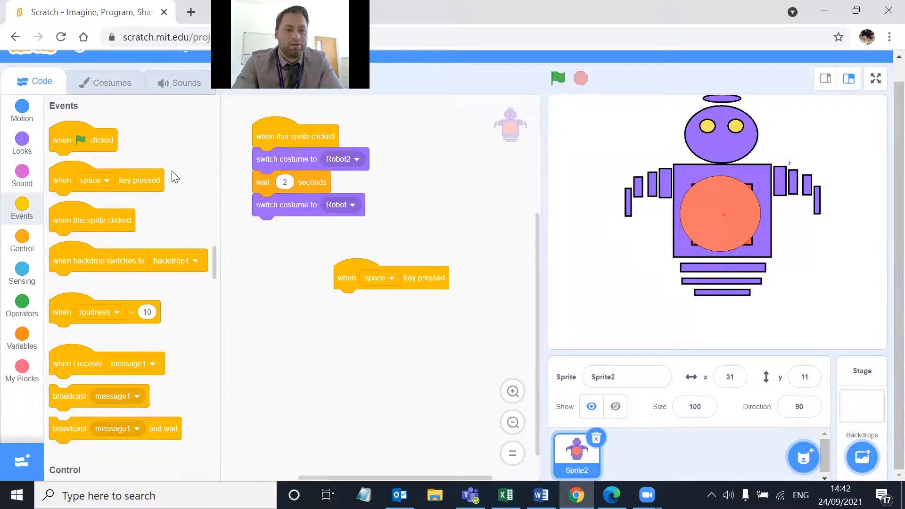
# Make Robot the sprite's current costume and go back to the code
pyautogui.click(97, 84)
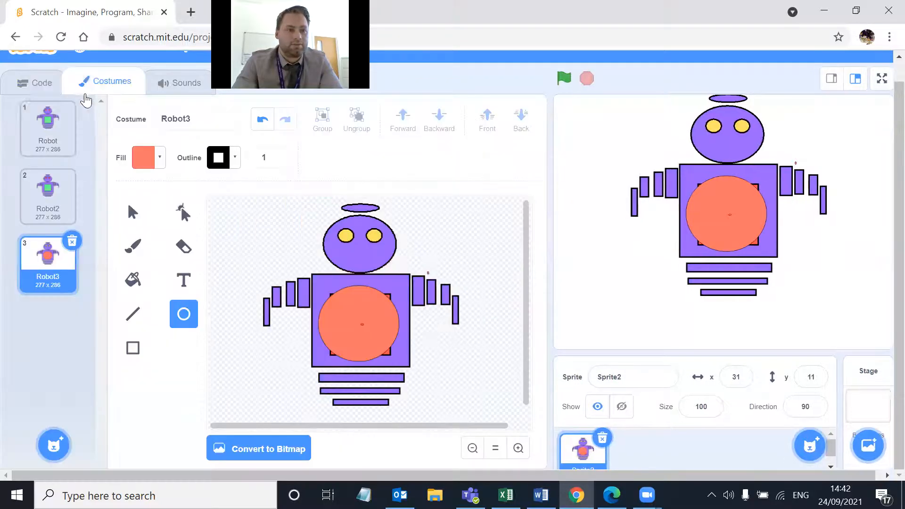
pyautogui.click(46, 110)
pyautogui.click(38, 82)
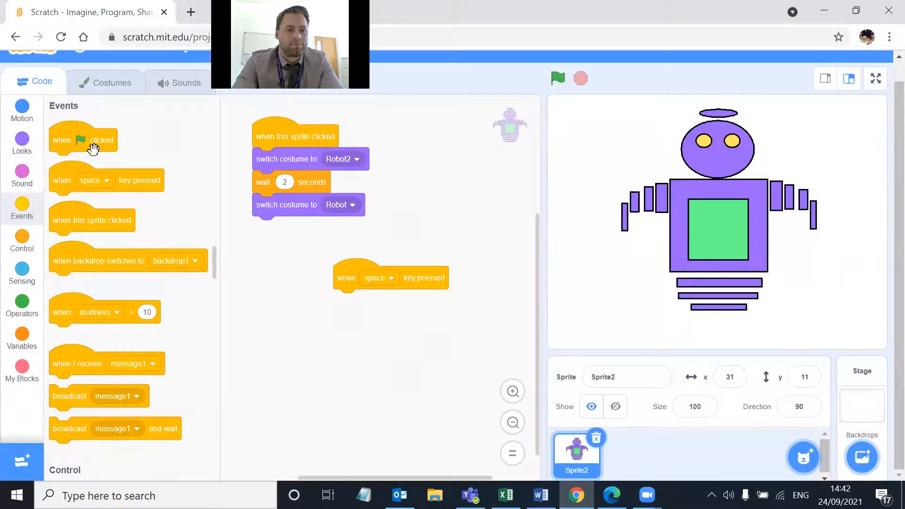
# Attach "switch costume to Robot3" and "wait 1 seconds" under the space key block
pyautogui.click(23, 142)
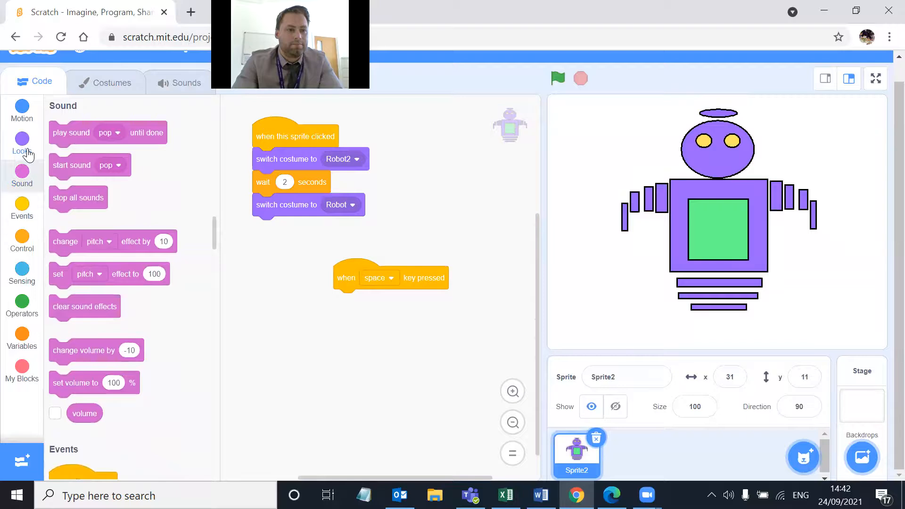
pyautogui.moveTo(100, 278); pyautogui.dragTo(390, 306)
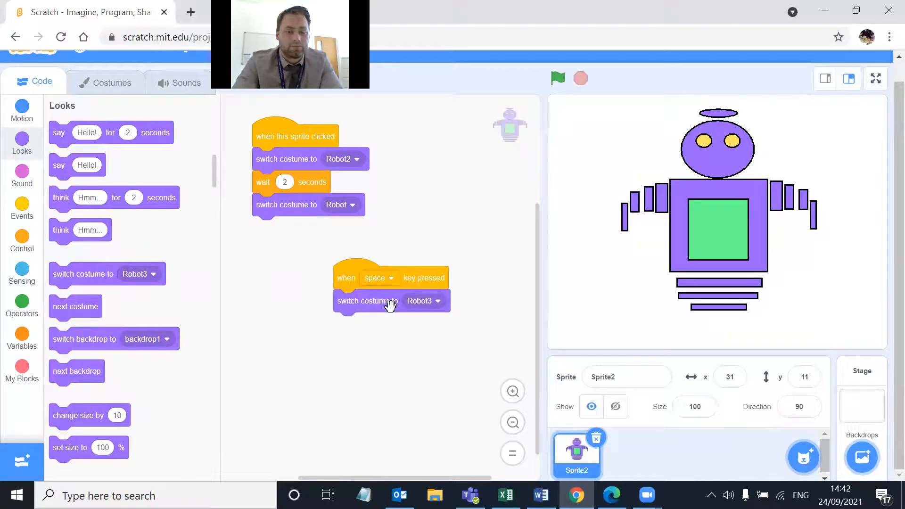
pyautogui.click(22, 237)
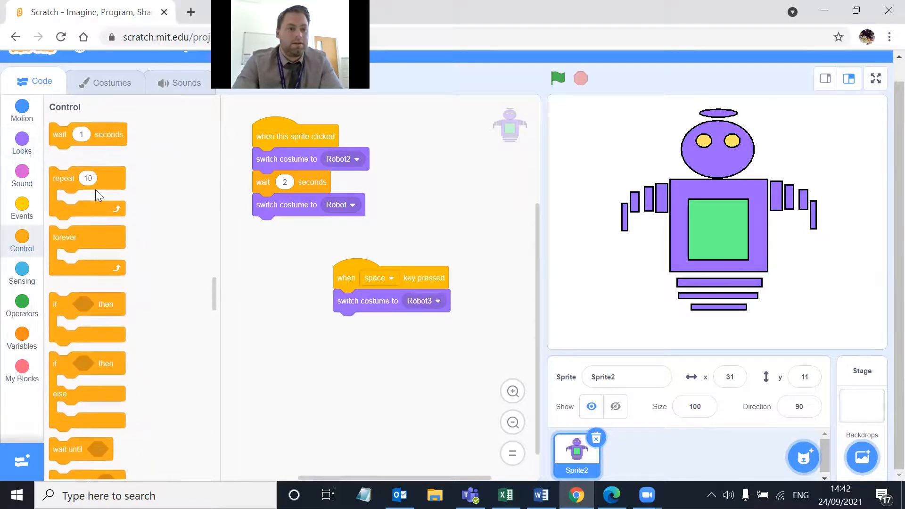
pyautogui.moveTo(95, 133); pyautogui.dragTo(391, 316)
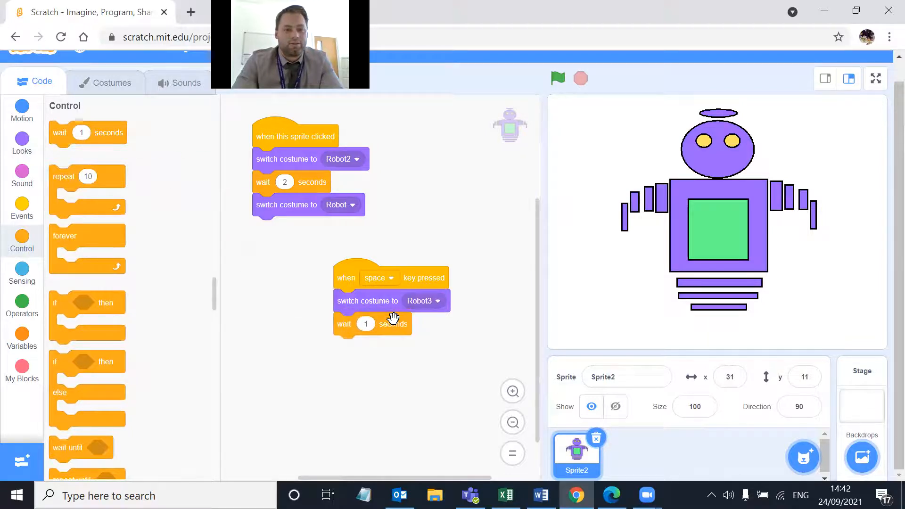
# Add a second switch costume block after the 1-second wait and set it to Robot
pyautogui.click(22, 147)
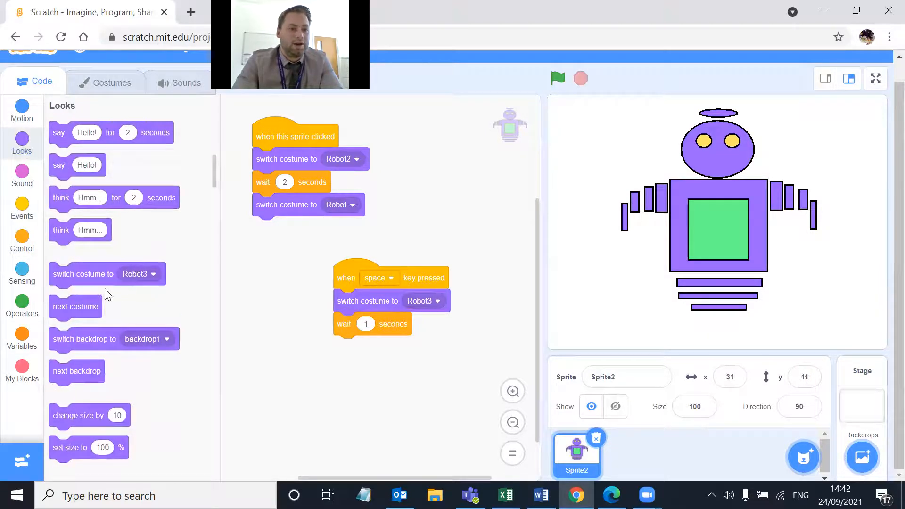
pyautogui.moveTo(99, 274); pyautogui.dragTo(378, 348)
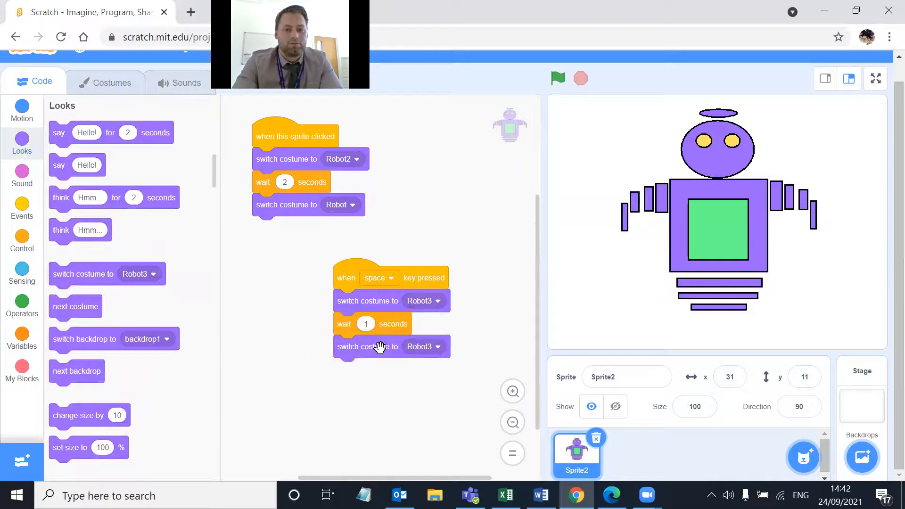
pyautogui.press('space')
pyautogui.click(436, 347)
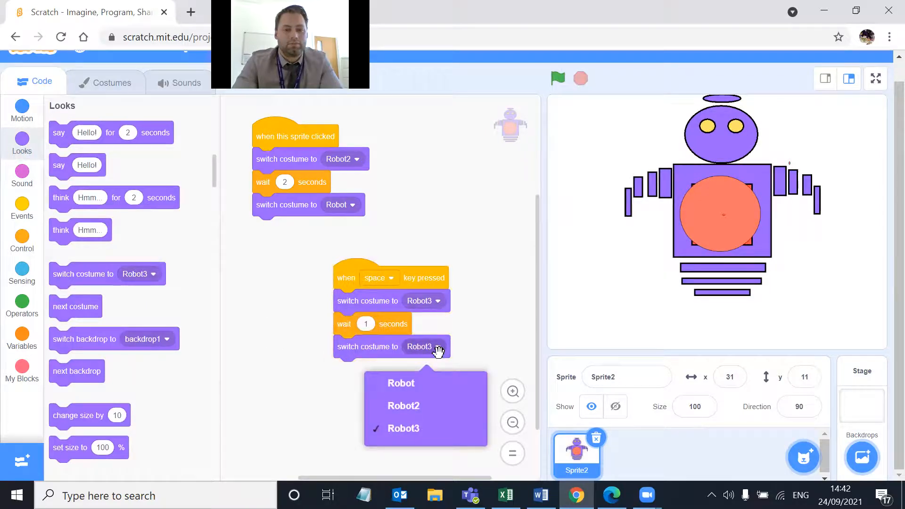
pyautogui.click(399, 383)
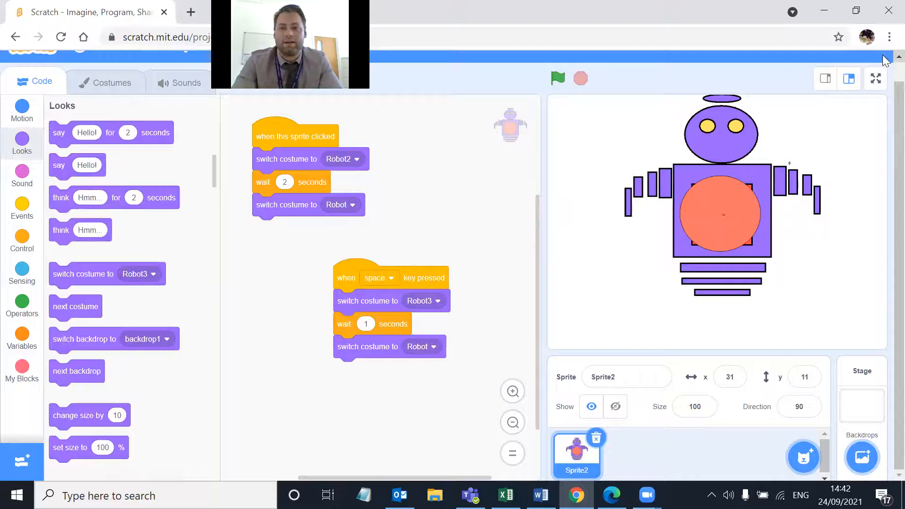
# Test the robot's costume-switching scripts on the full-screen stage and return to the editor
pyautogui.click(878, 76)
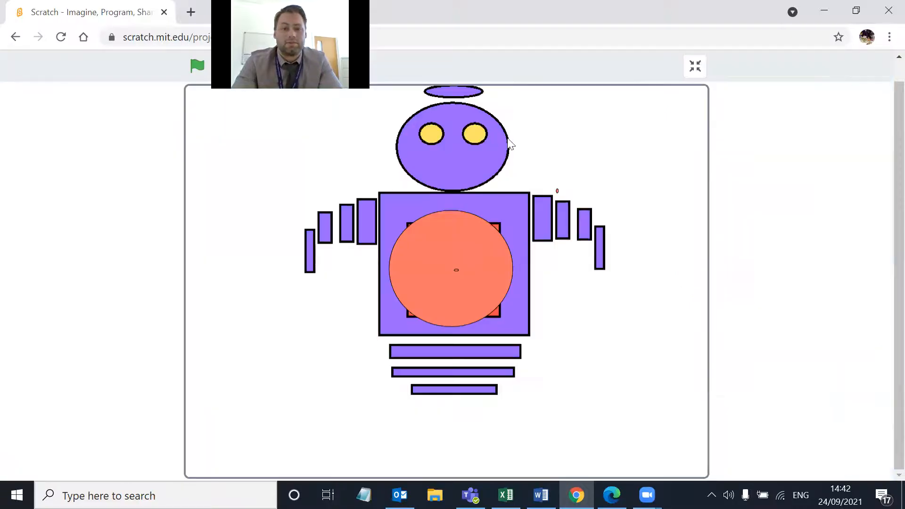
pyautogui.click(480, 136)
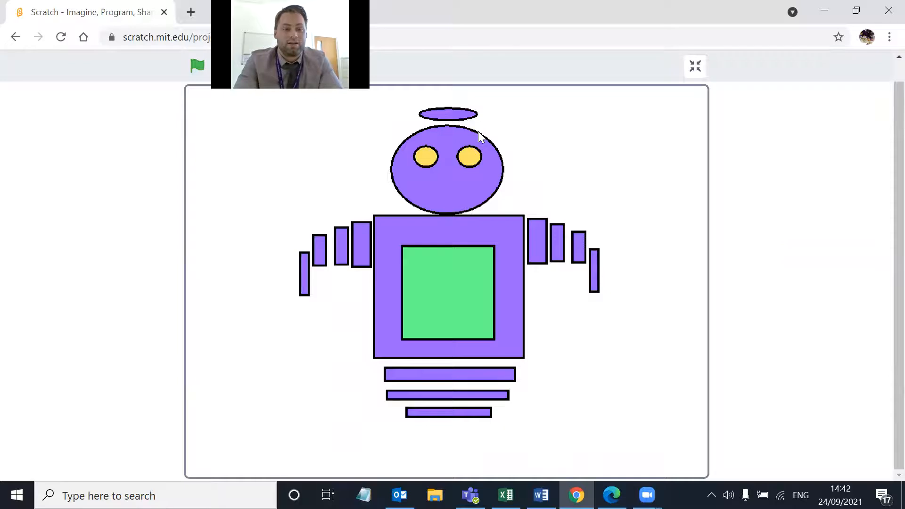
pyautogui.click(479, 137)
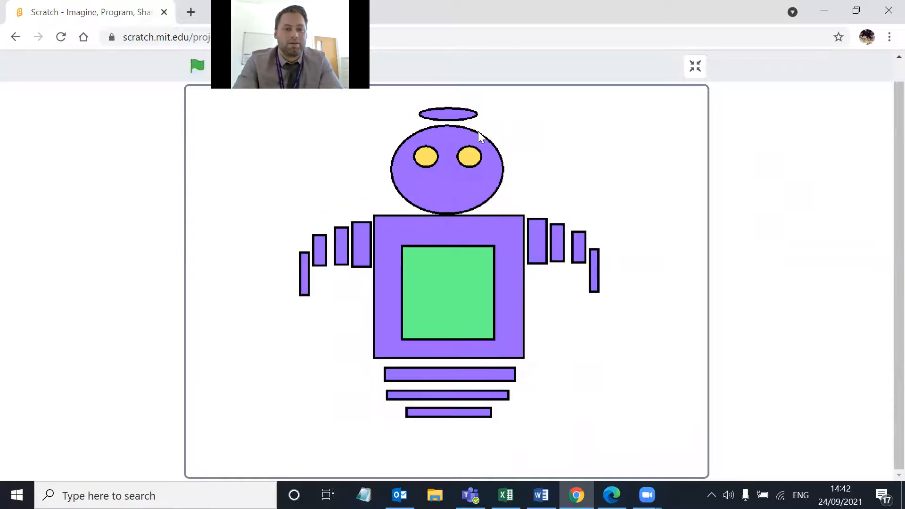
pyautogui.click(480, 136)
pyautogui.click(480, 136)
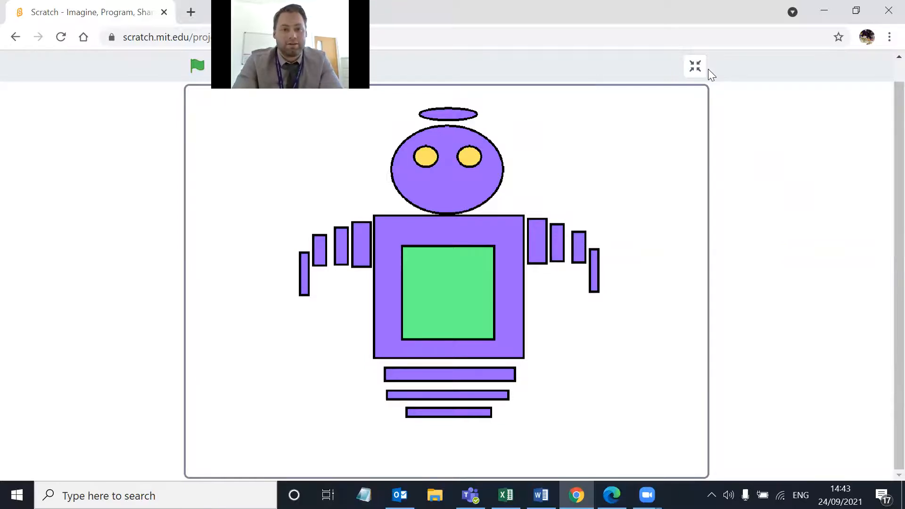
pyautogui.click(696, 70)
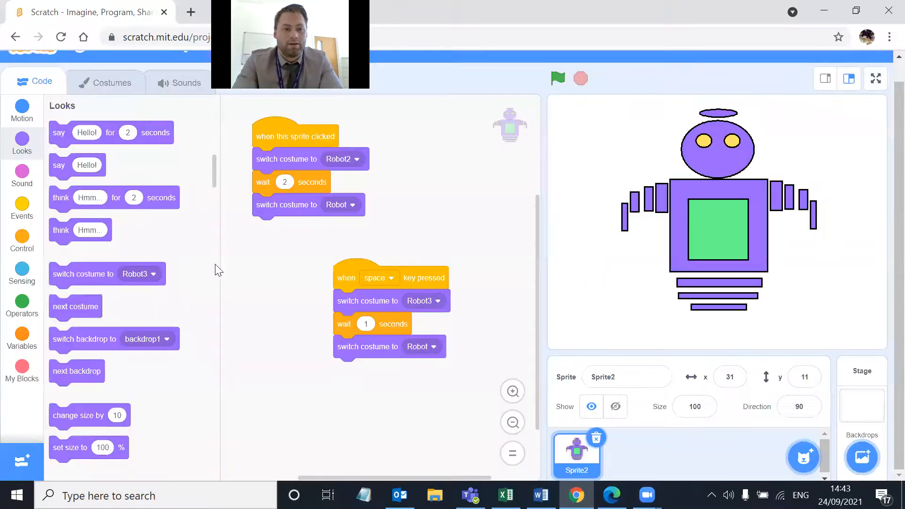
# Compare the drawing's position in the Robot3 costume with Robot2
pyautogui.click(70, 83)
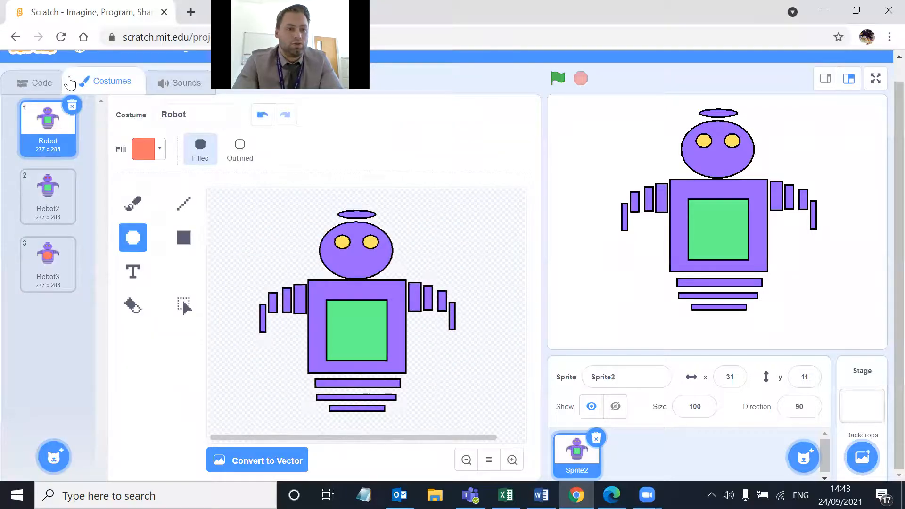
pyautogui.click(47, 257)
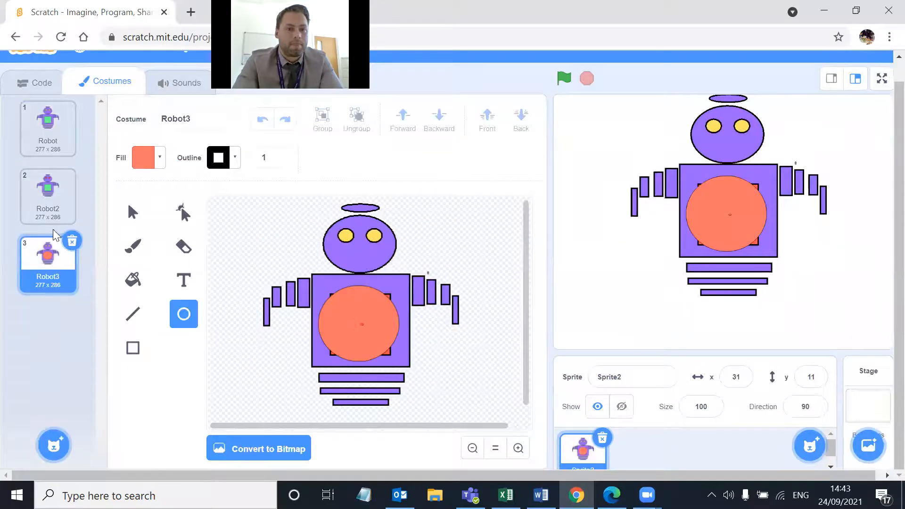
pyautogui.click(43, 191)
pyautogui.click(46, 264)
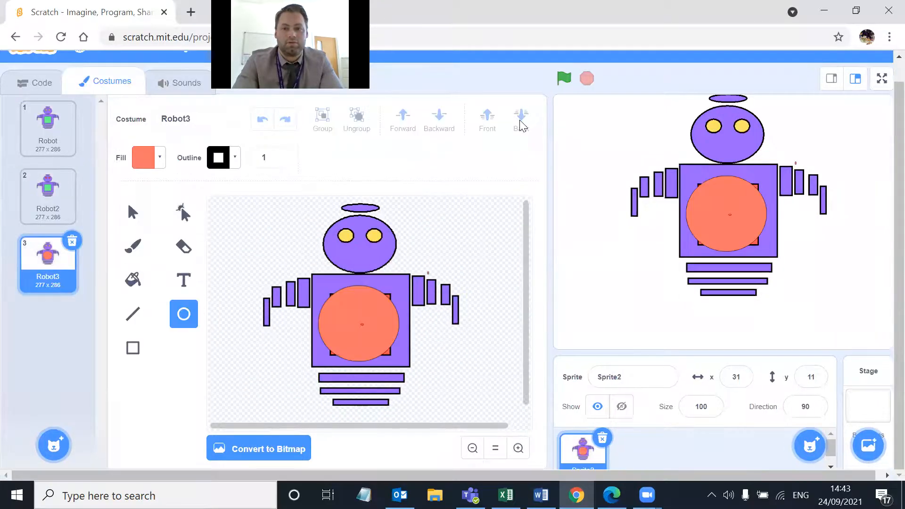
pyautogui.click(698, 171)
pyautogui.moveTo(354, 281); pyautogui.dragTo(339, 292)
pyautogui.hotkey('ctrl', 'z')
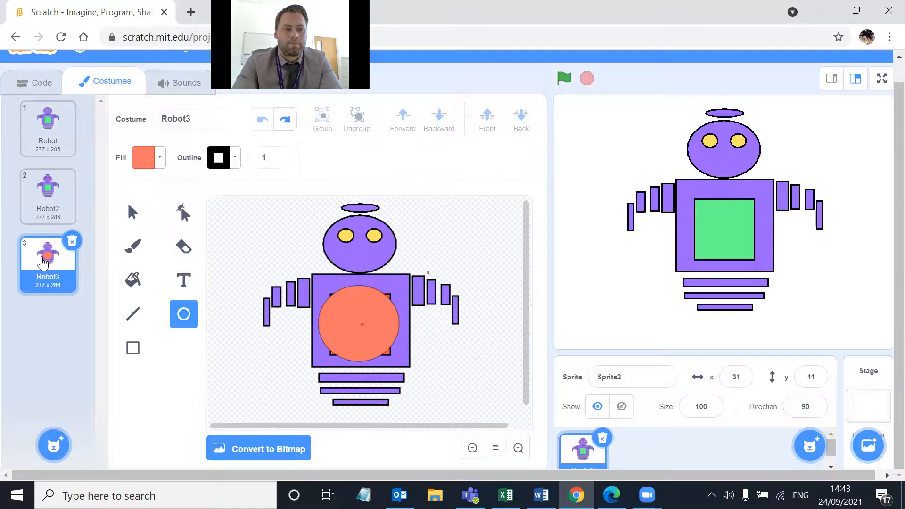
# Run the click script from the robot on the stage and show Robot3 again to check the costume offset
pyautogui.click(46, 240)
pyautogui.click(691, 177)
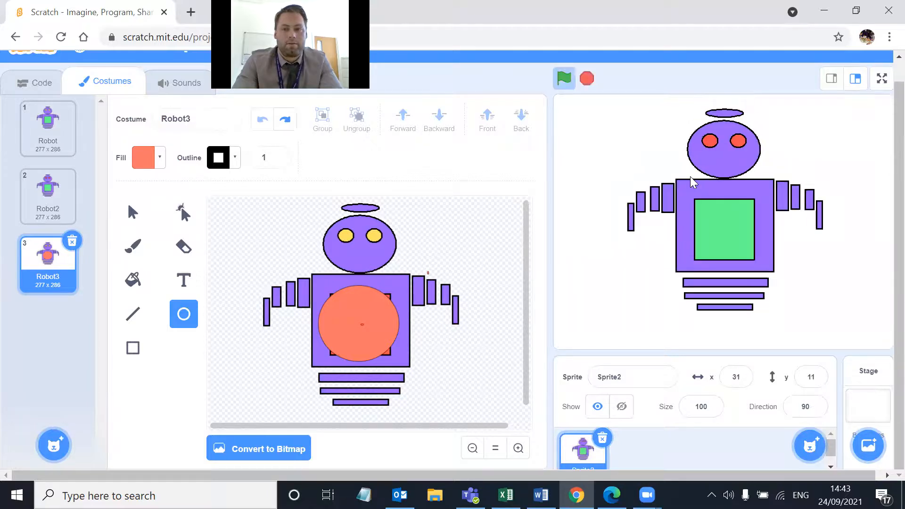
pyautogui.click(35, 283)
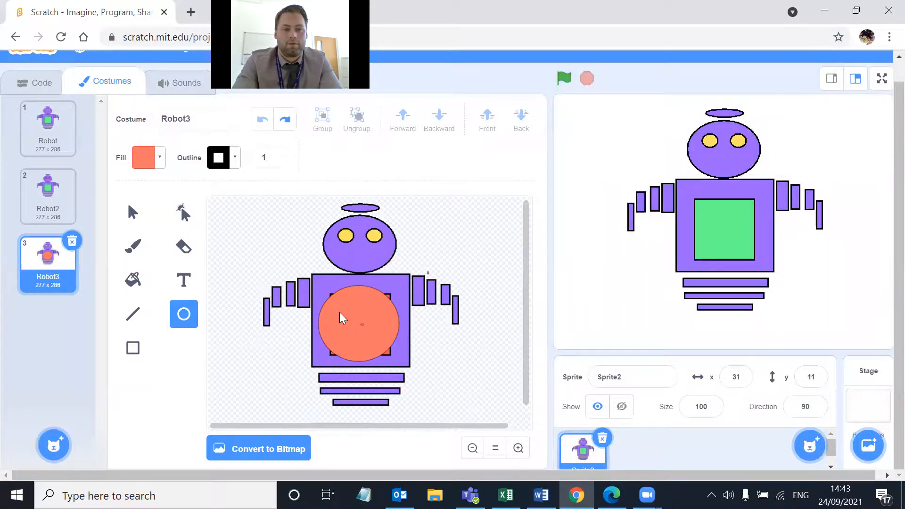
pyautogui.click(30, 266)
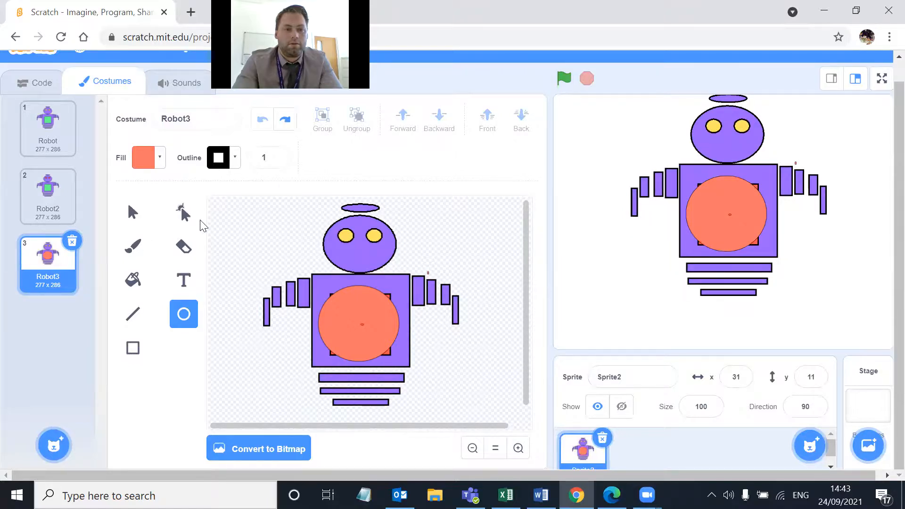
# Move the robot drawing and its chest circle in Robot3 slightly down and to the left with the Select tool
pyautogui.click(132, 216)
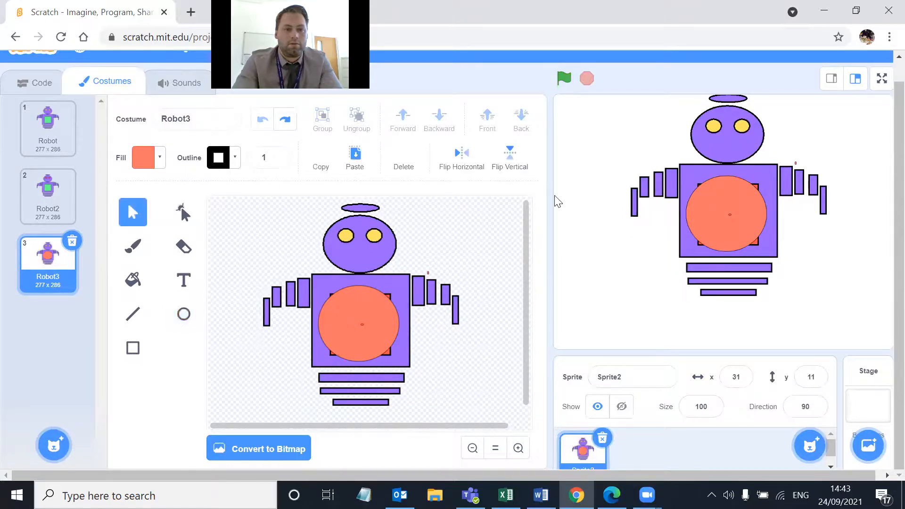
pyautogui.click(687, 187)
pyautogui.moveTo(371, 246); pyautogui.dragTo(360, 250)
pyautogui.moveTo(366, 319); pyautogui.dragTo(361, 326)
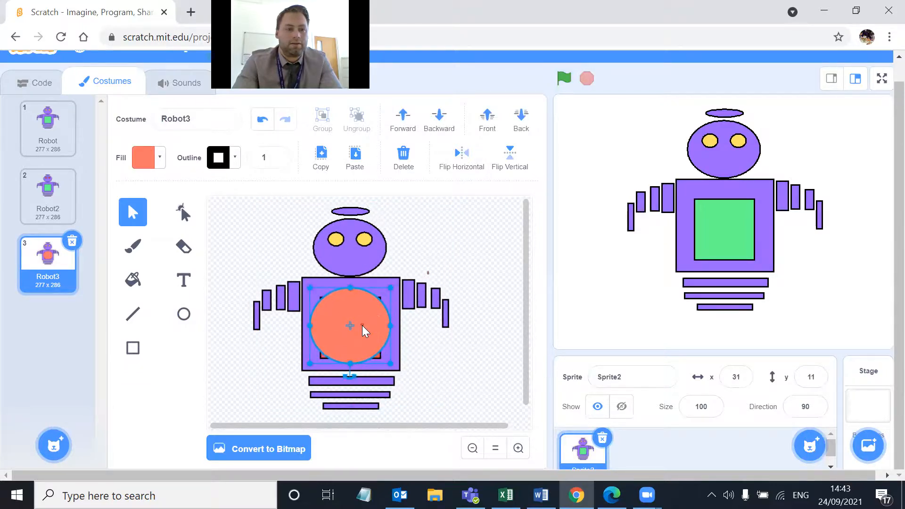
# Nudge the Robot3 drawing slightly downward and compare its alignment with the Robot2 costume
pyautogui.click(67, 221)
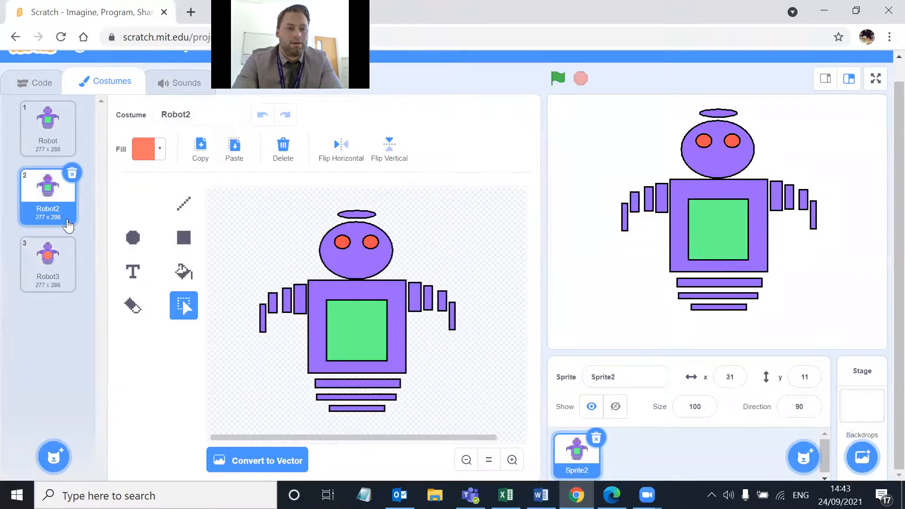
pyautogui.click(62, 256)
pyautogui.moveTo(362, 273); pyautogui.dragTo(362, 280)
pyautogui.click(45, 198)
pyautogui.click(41, 261)
pyautogui.click(41, 203)
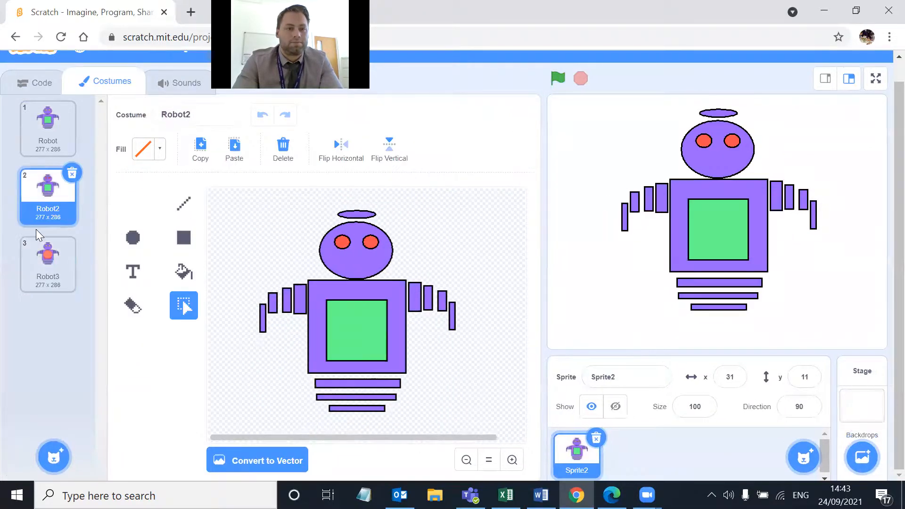
# Show the stage full screen to test the costume changes with the realigned Robot3
pyautogui.click(876, 78)
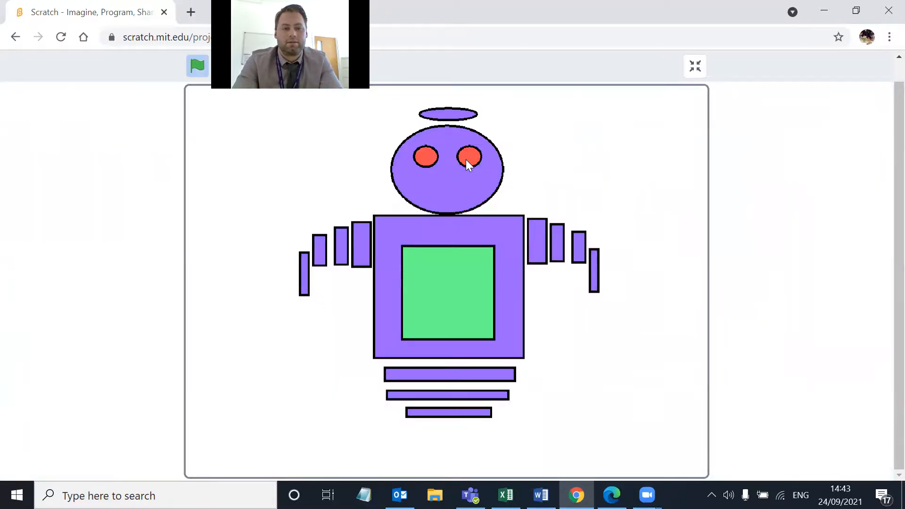